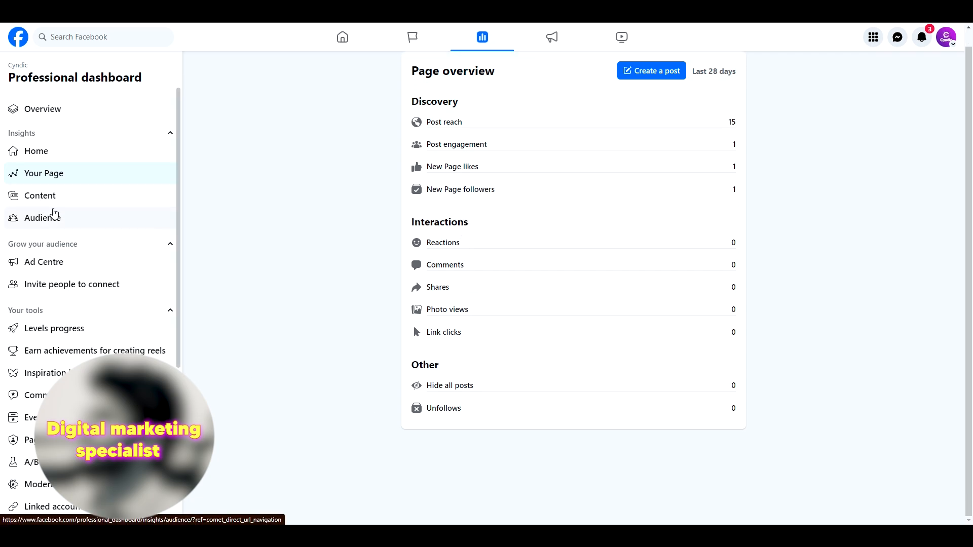
View the Page's Audience insights and the Insights home overview
left_click(55, 213)
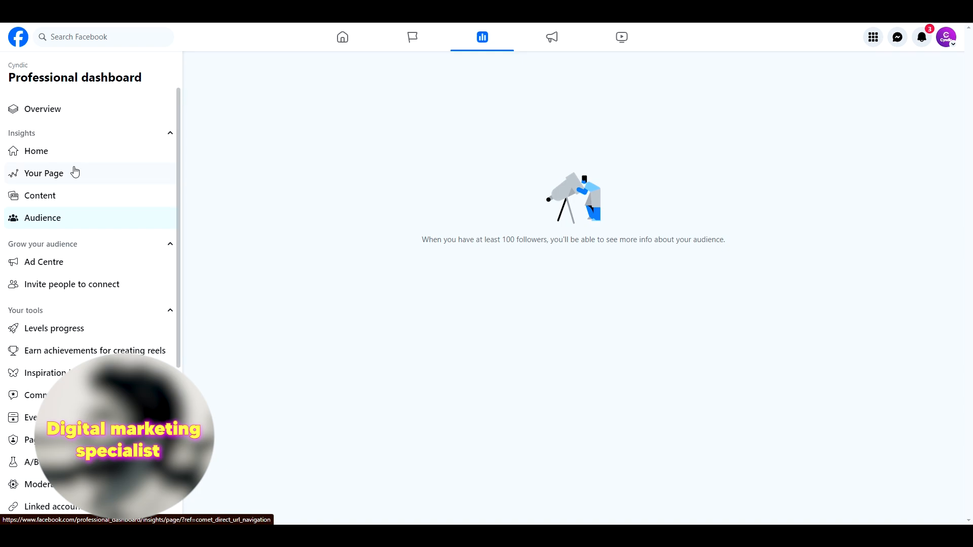
left_click(49, 158)
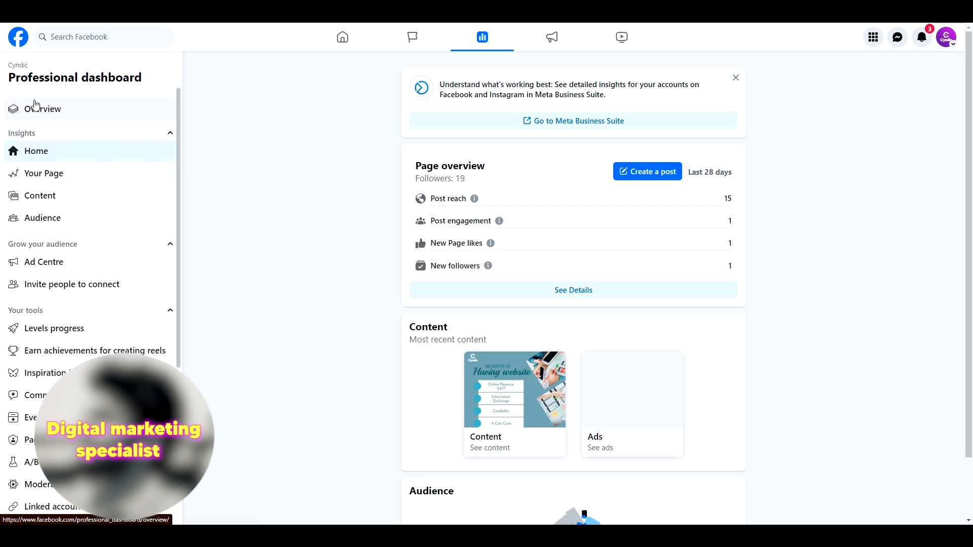
Return to the home feed and open the Cyndic Page to look over its content
left_click(19, 38)
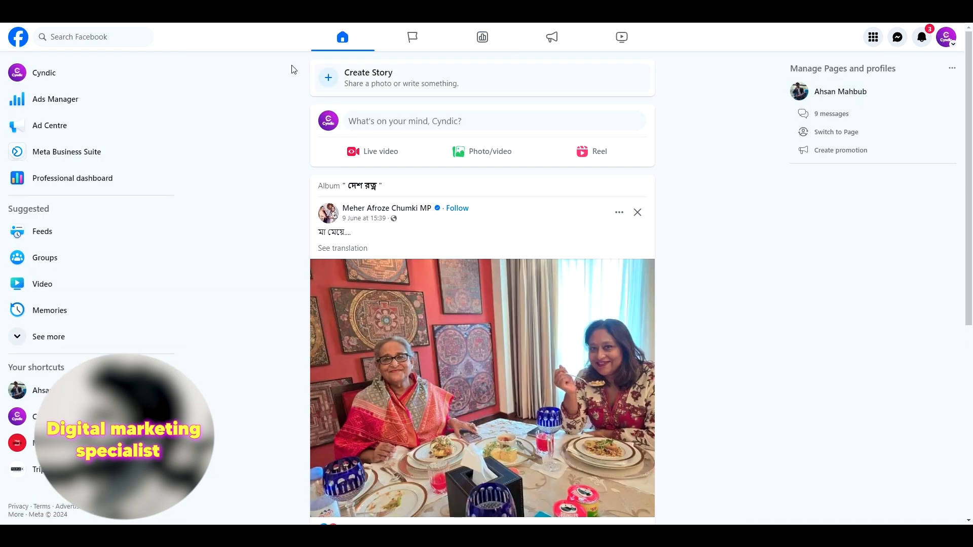
left_click(94, 70)
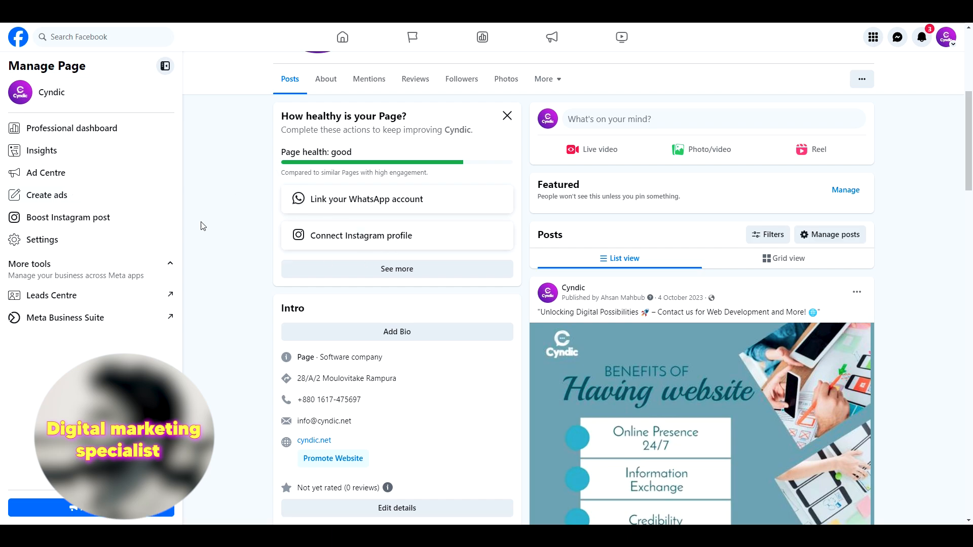
scroll(654, 215, "down", 10)
scroll(672, 221, "up", 10)
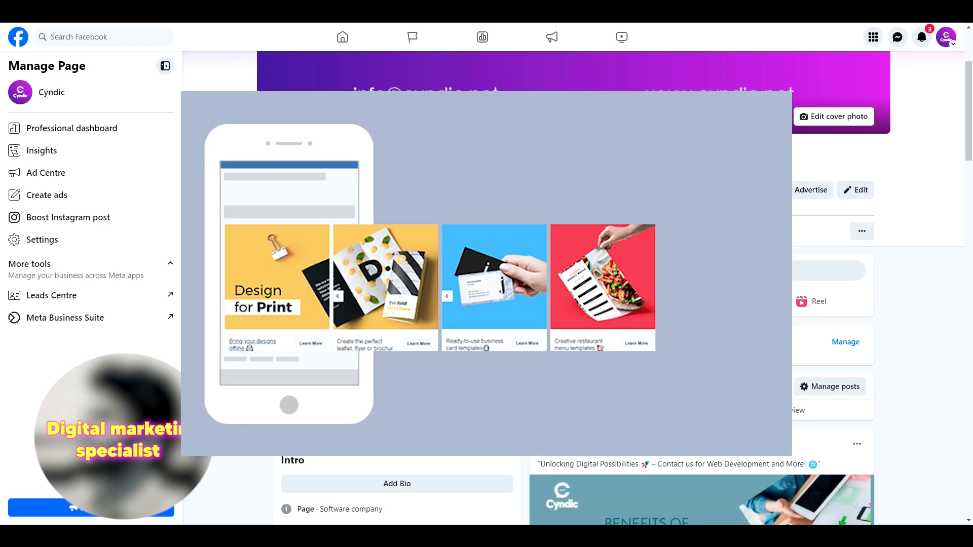
Start boosting the Page's 4 October 2023 post about the benefits of having a website
scroll(692, 274, "down", 2)
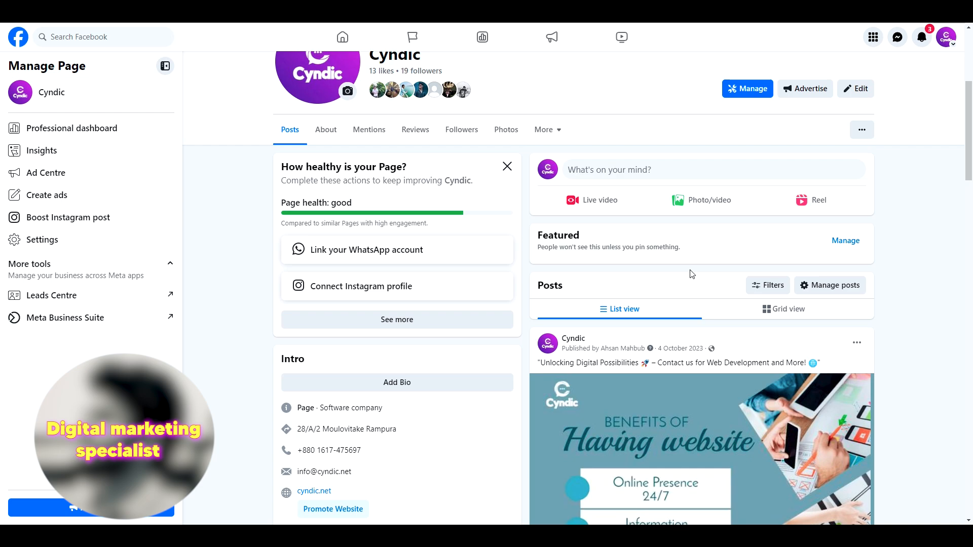
scroll(692, 274, "down", 1)
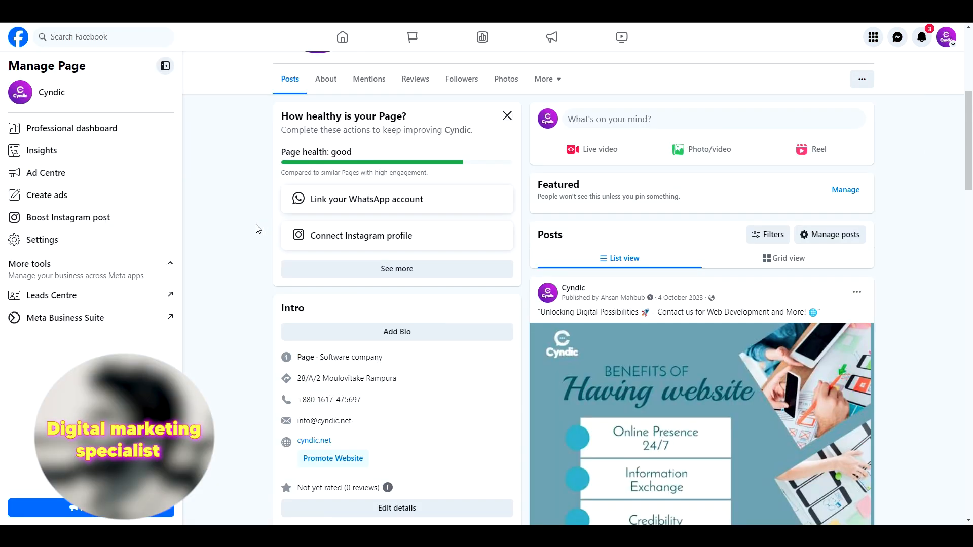
scroll(516, 214, "down", 2)
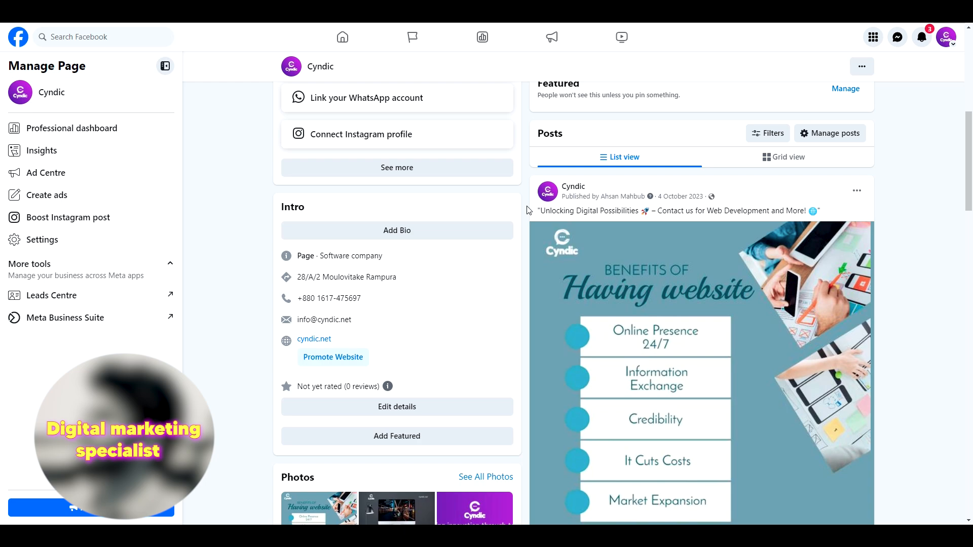
scroll(529, 210, "down", 1)
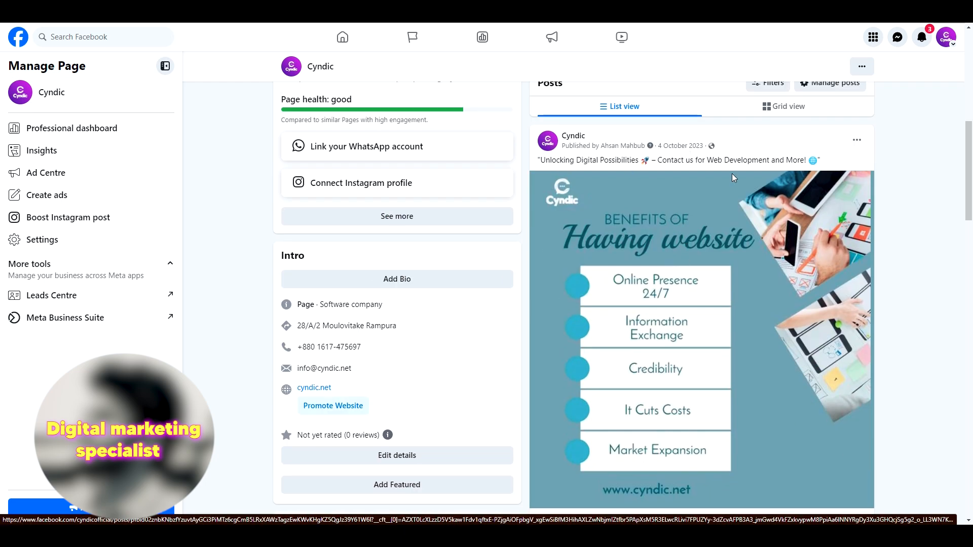
scroll(751, 202, "down", 5)
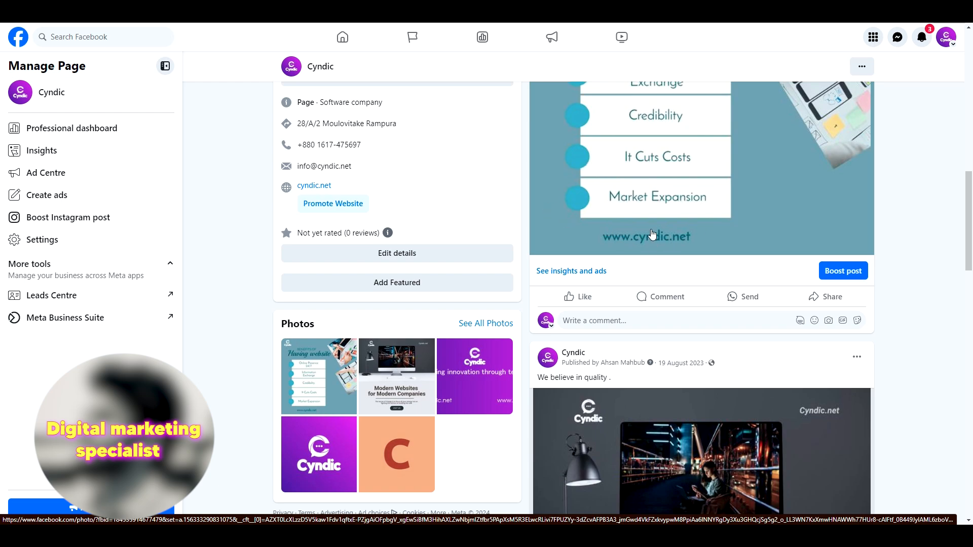
scroll(652, 235, "down", 1)
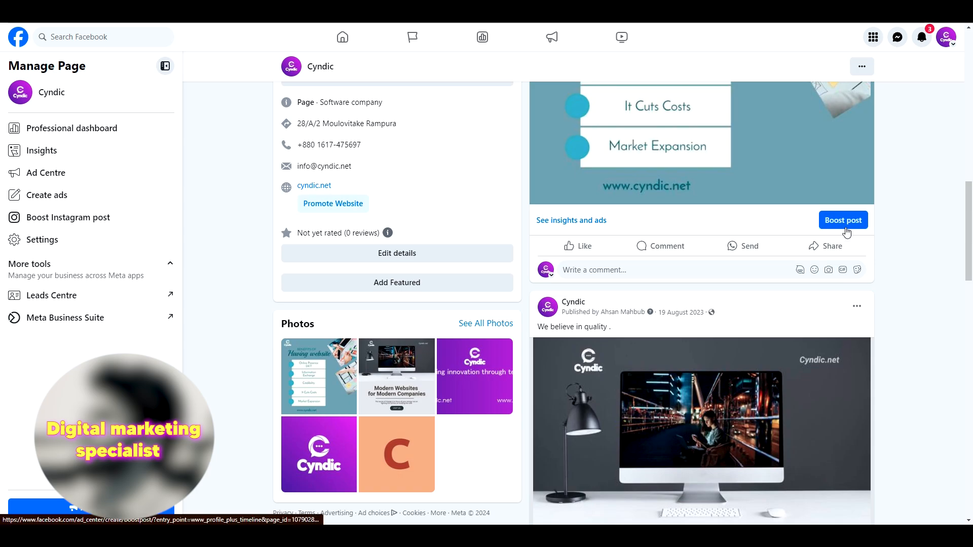
left_click(847, 231)
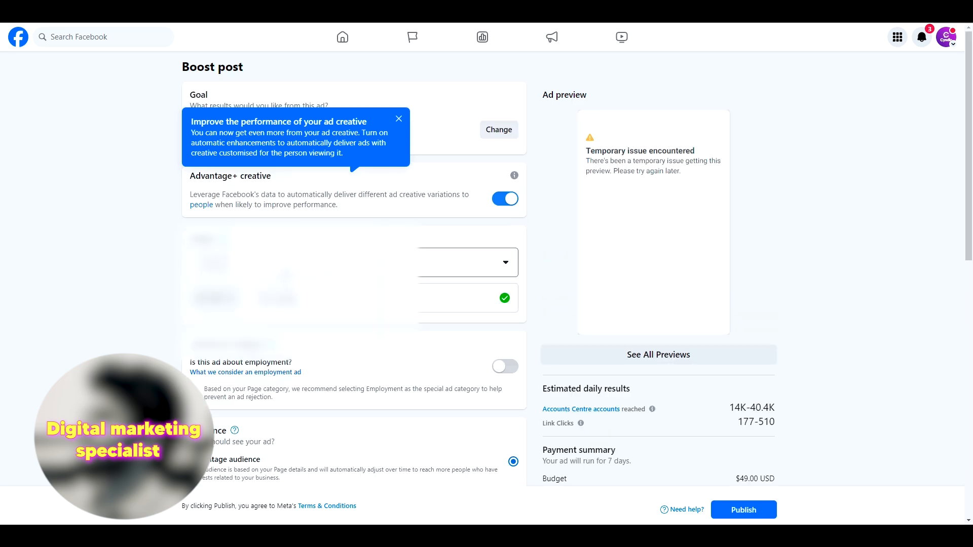
Dismiss the ad creative tip and change the boost goal to Get more messages
left_click(399, 118)
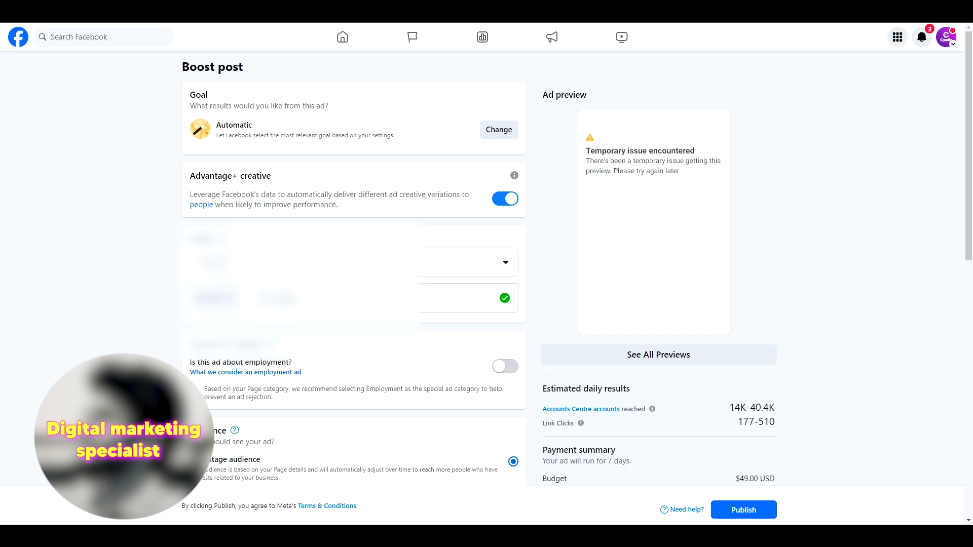
scroll(394, 202, "down", 1)
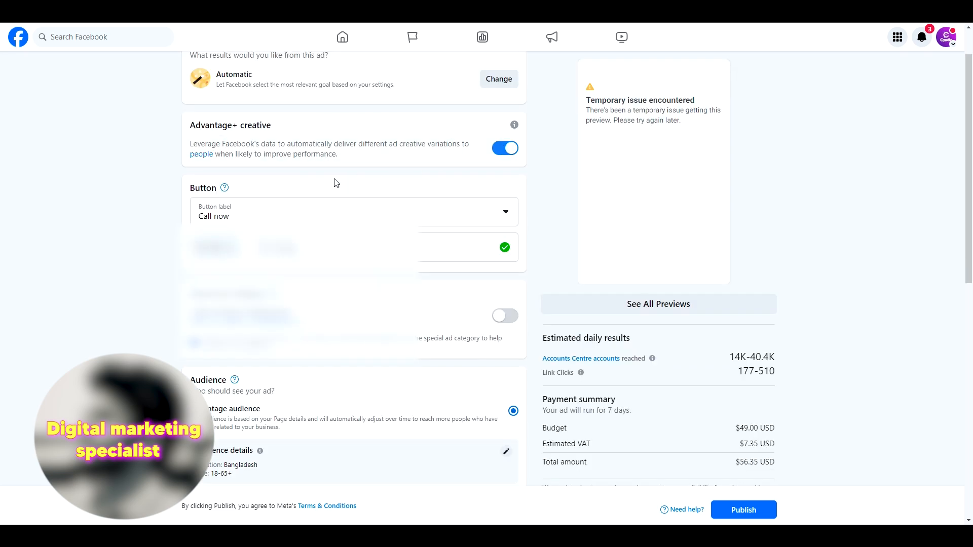
scroll(354, 177, "up", 1)
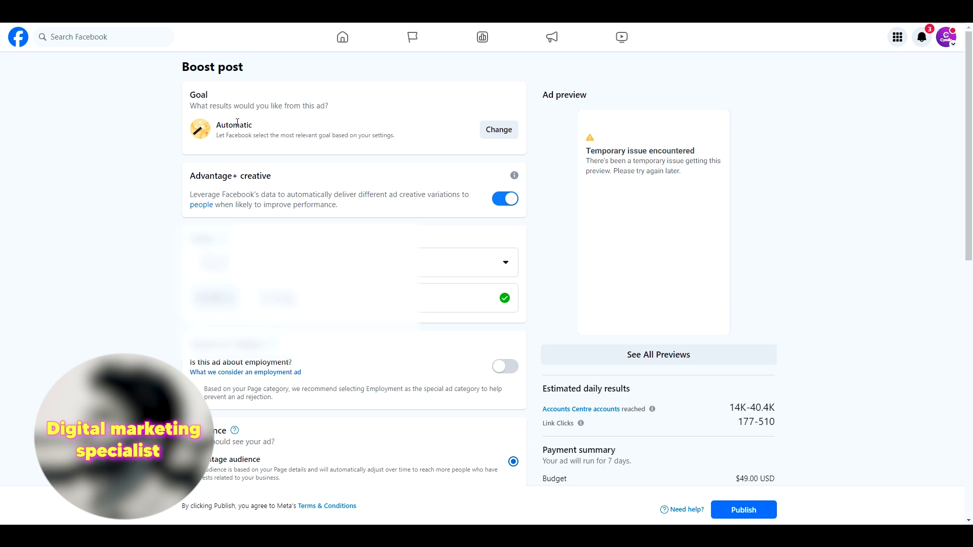
left_click(499, 129)
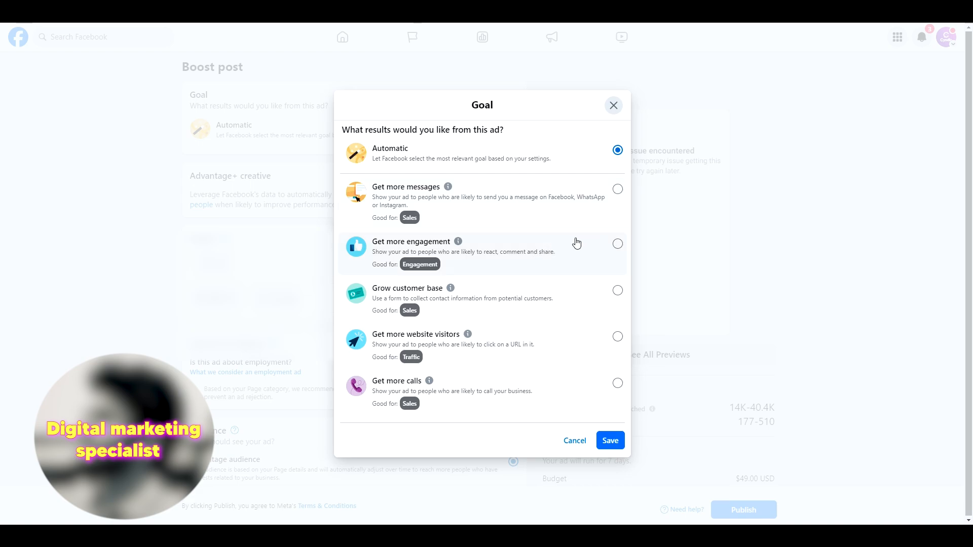
left_click(617, 189)
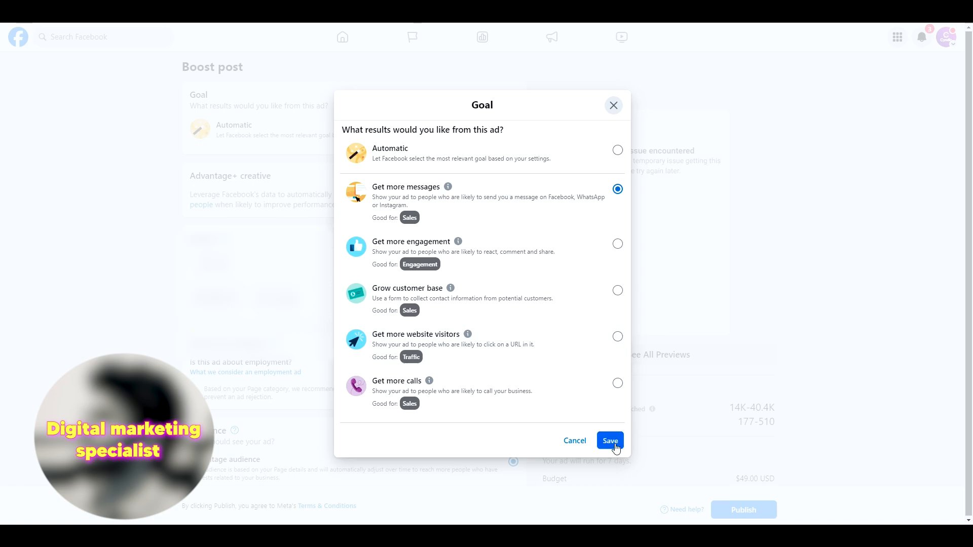
left_click(610, 441)
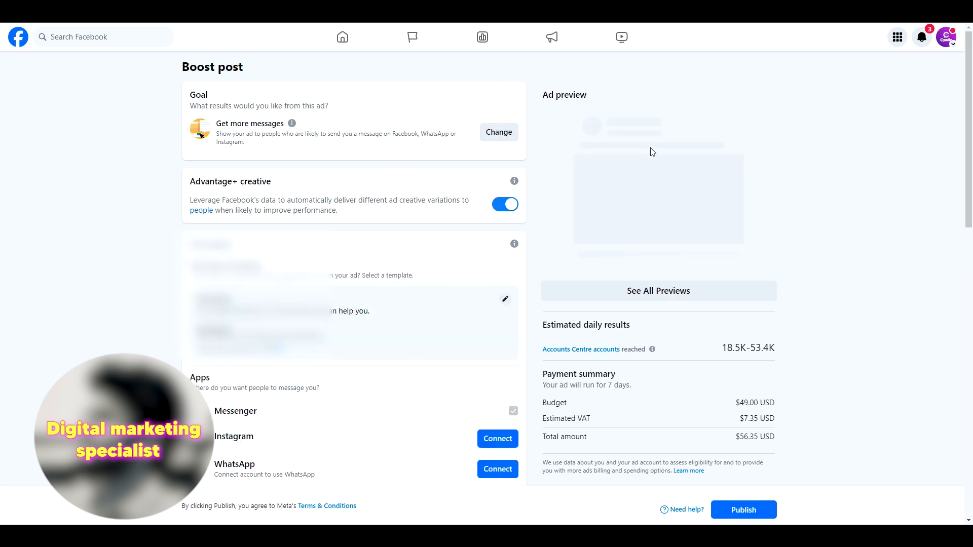
Look through all Facebook placement previews of the ad, including the feed and in-stream video versions, and close them
scroll(659, 203, "down", 1)
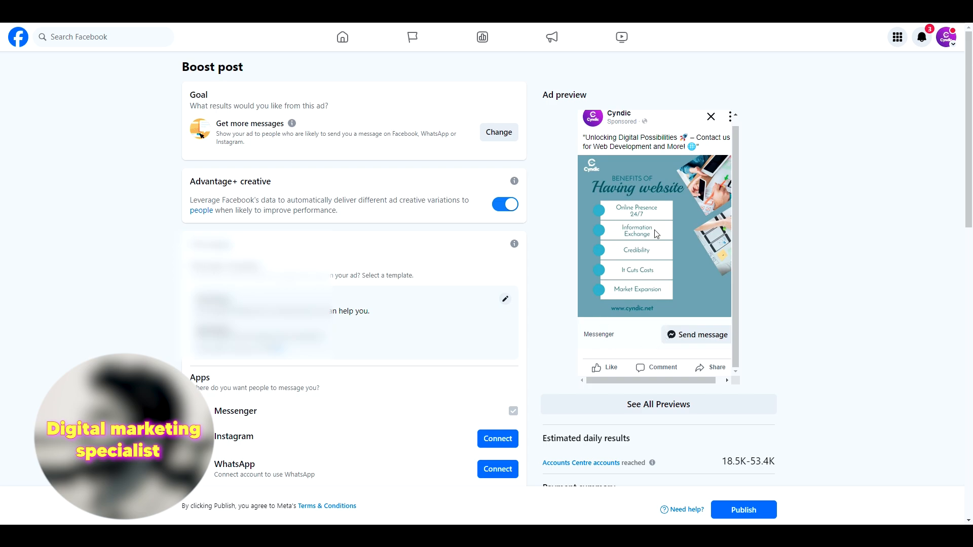
left_click(649, 406)
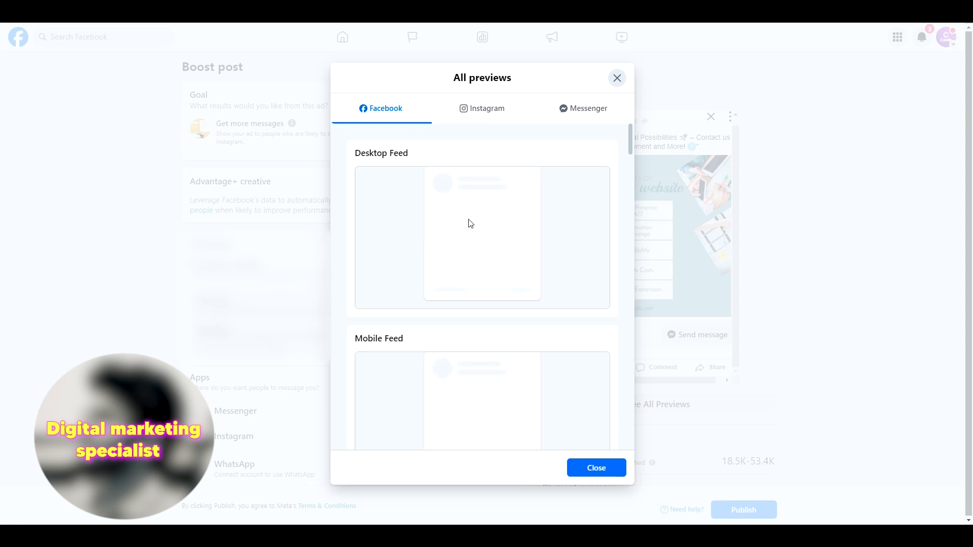
scroll(485, 216, "down", 5)
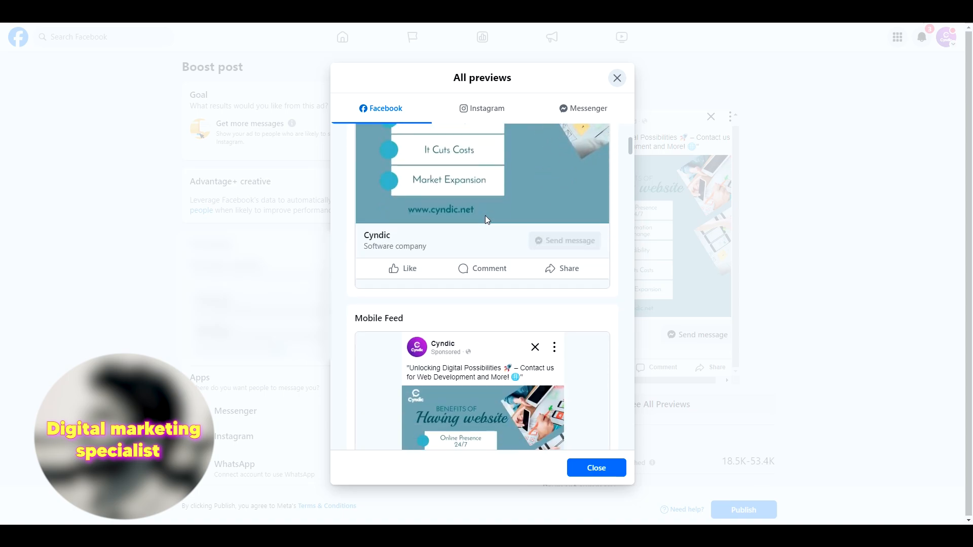
scroll(485, 218, "down", 10)
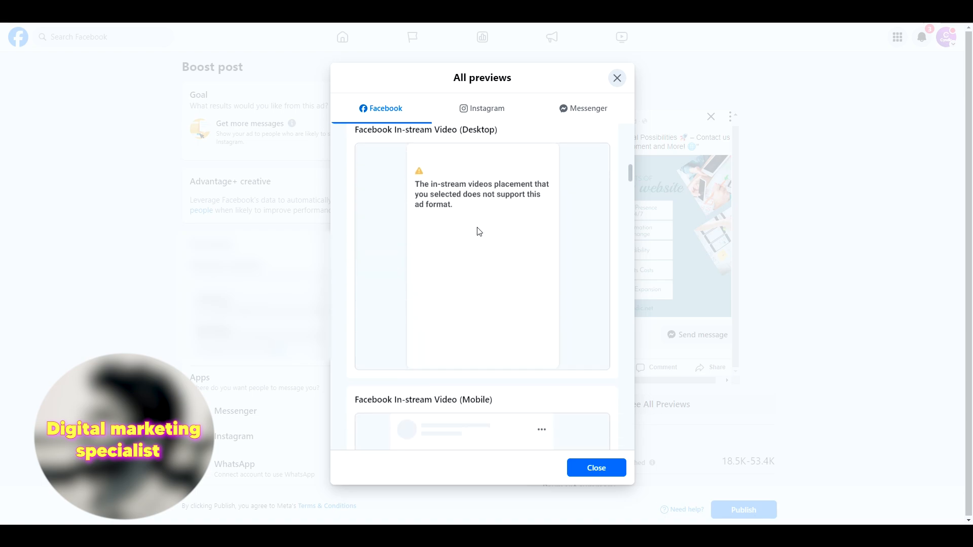
scroll(480, 231, "down", 4)
scroll(446, 218, "down", 5)
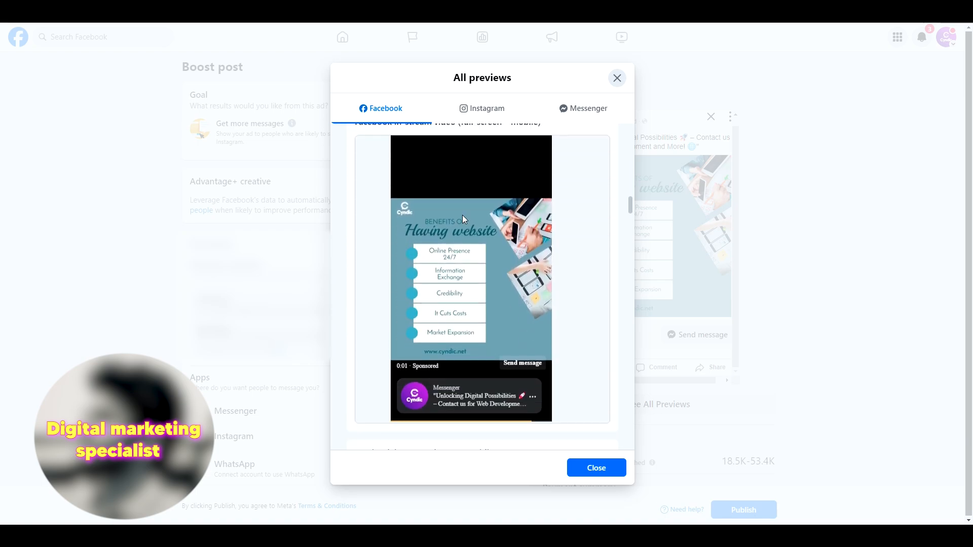
scroll(463, 215, "down", 2)
key("Escape")
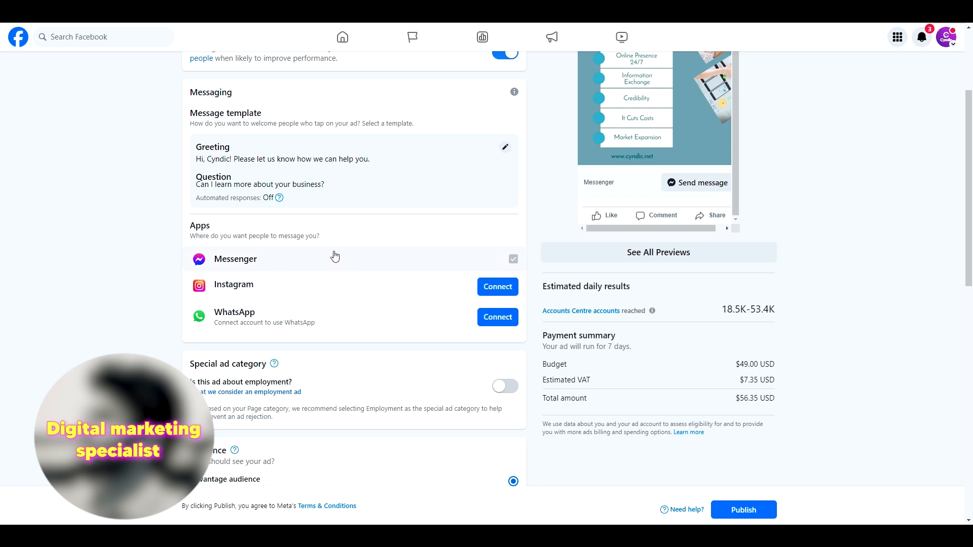
Review the messaging and special ad category settings and set the audience to People you choose through targeting
scroll(331, 274, "up", 3)
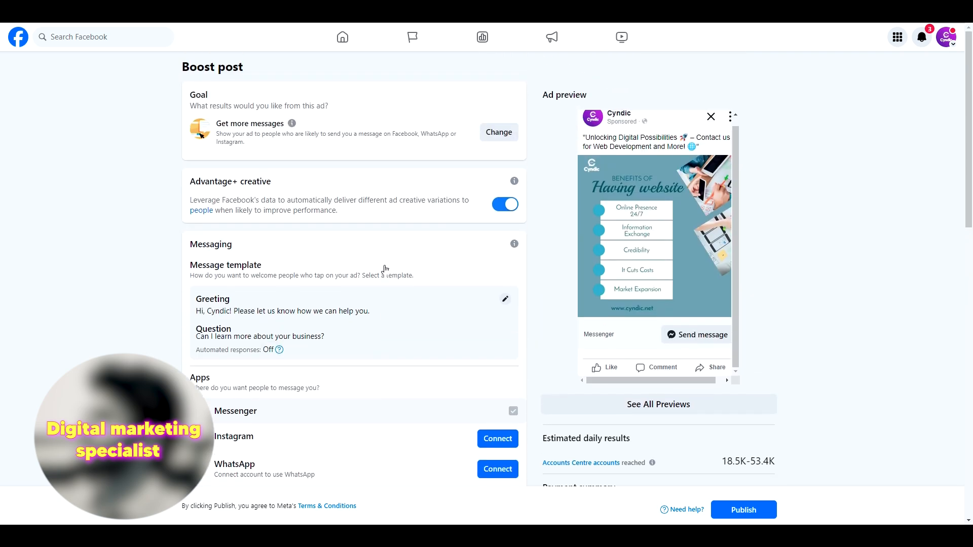
scroll(385, 274, "down", 4)
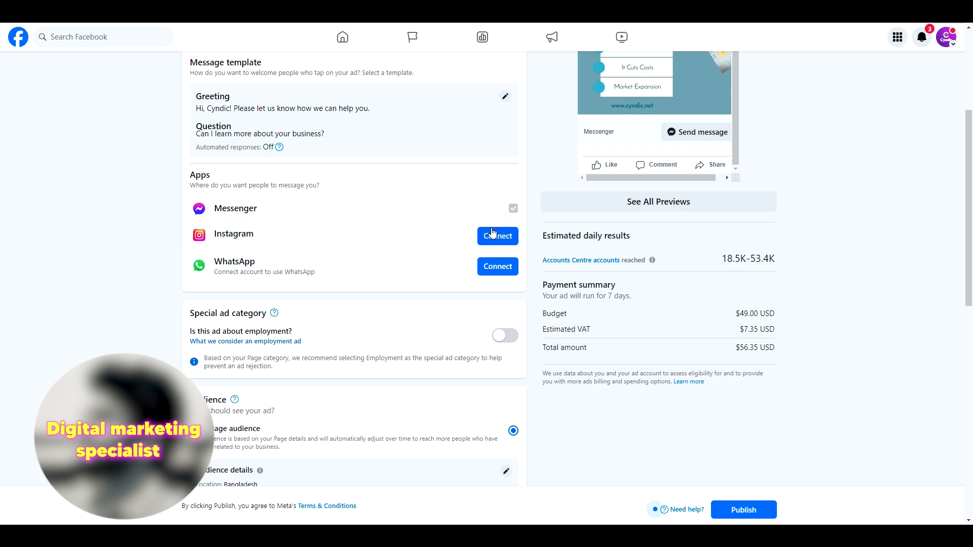
scroll(425, 243, "down", 2)
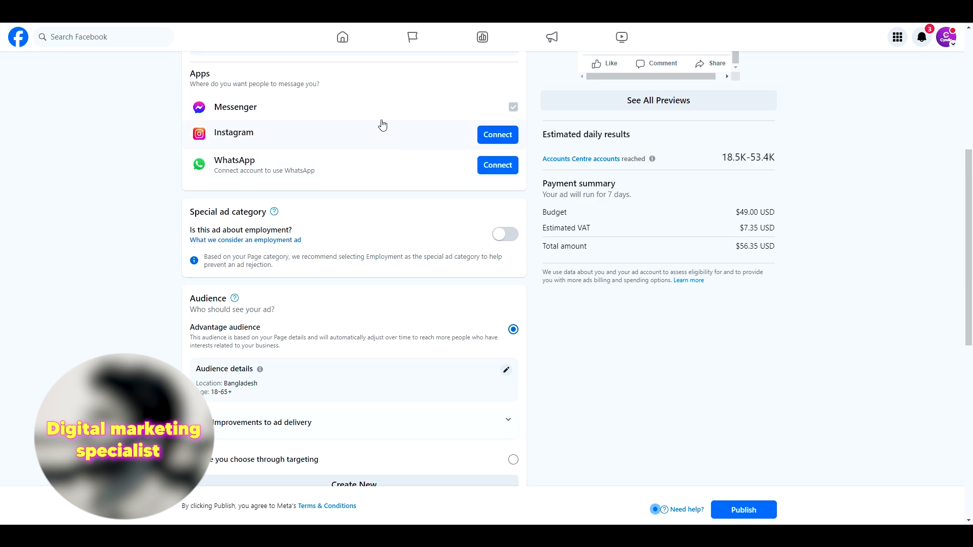
scroll(355, 197, "down", 1)
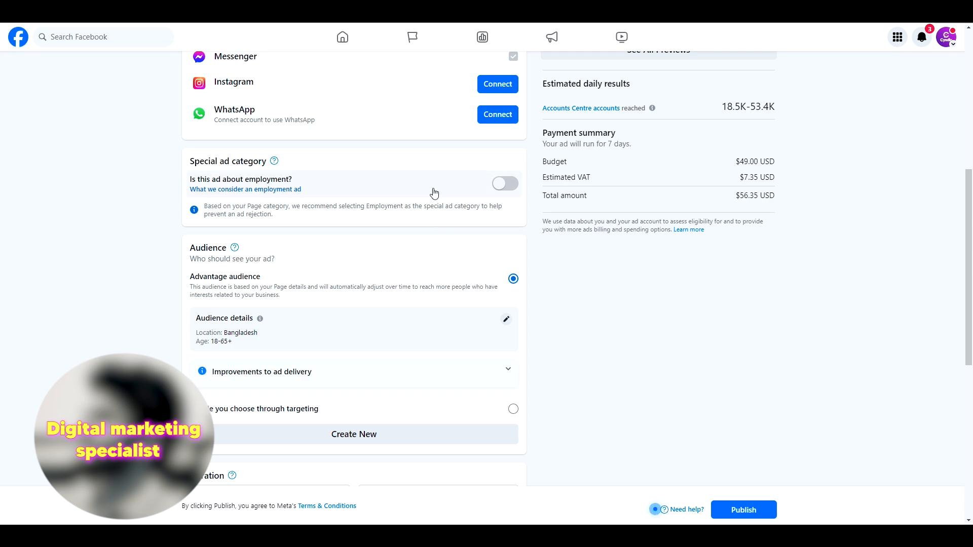
scroll(357, 226, "down", 1)
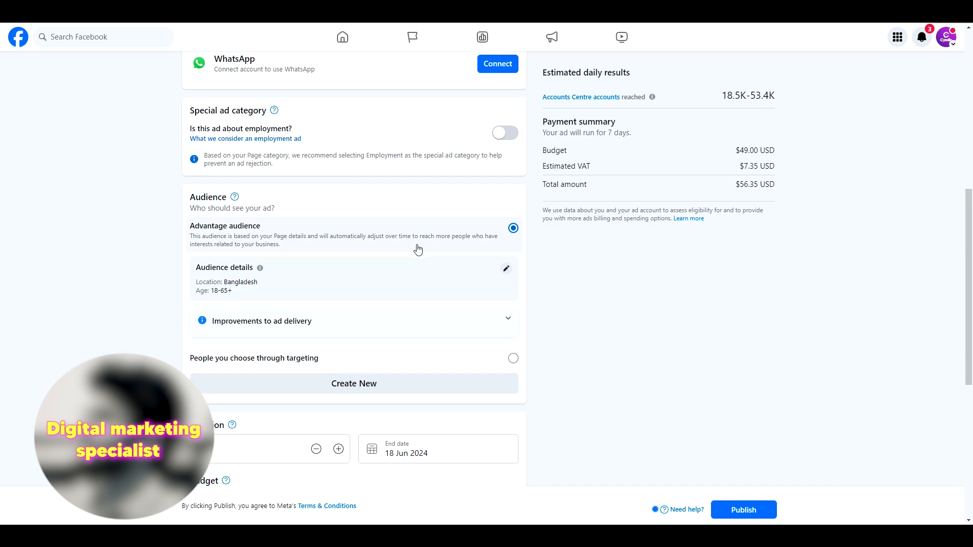
scroll(418, 245, "down", 3)
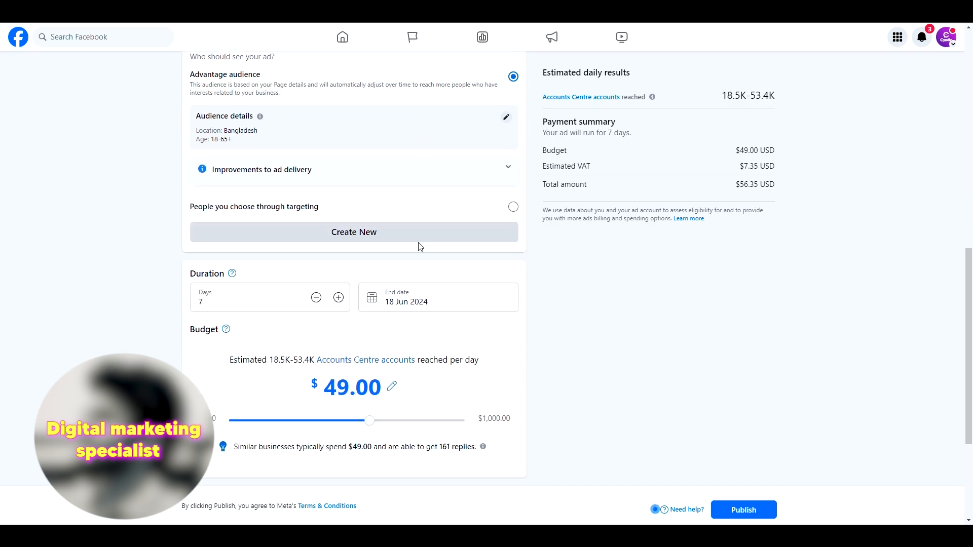
left_click(514, 208)
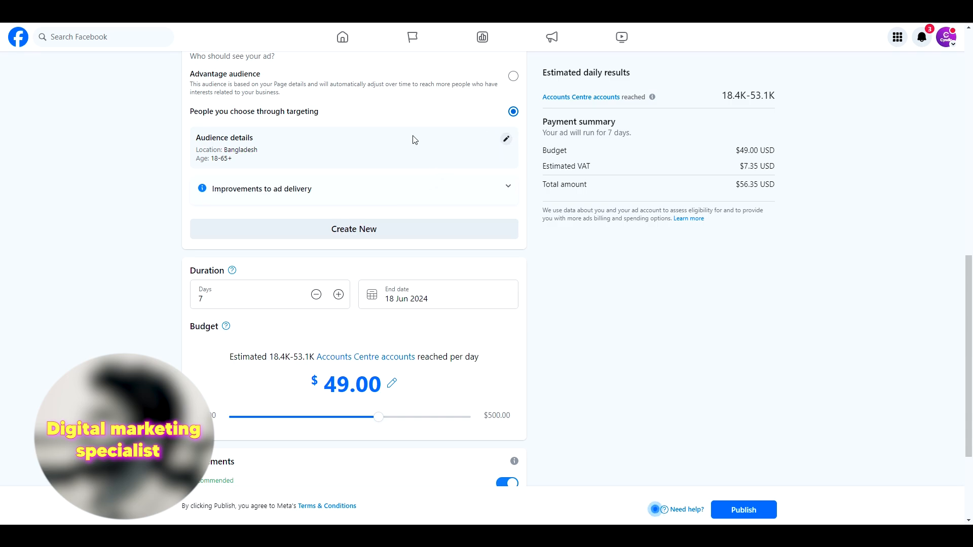
Edit the targeted audience to reach only men with a maximum age of 29
left_click(506, 139)
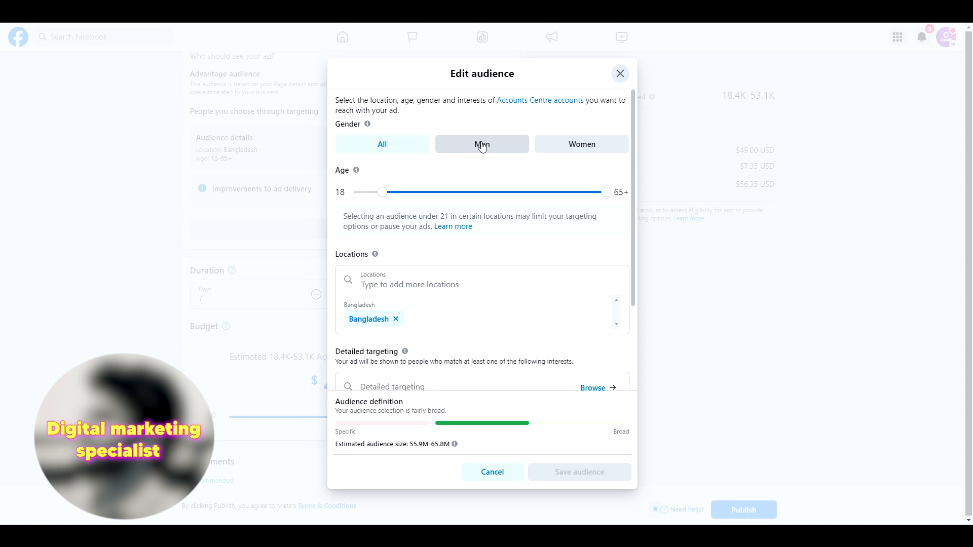
left_click(483, 146)
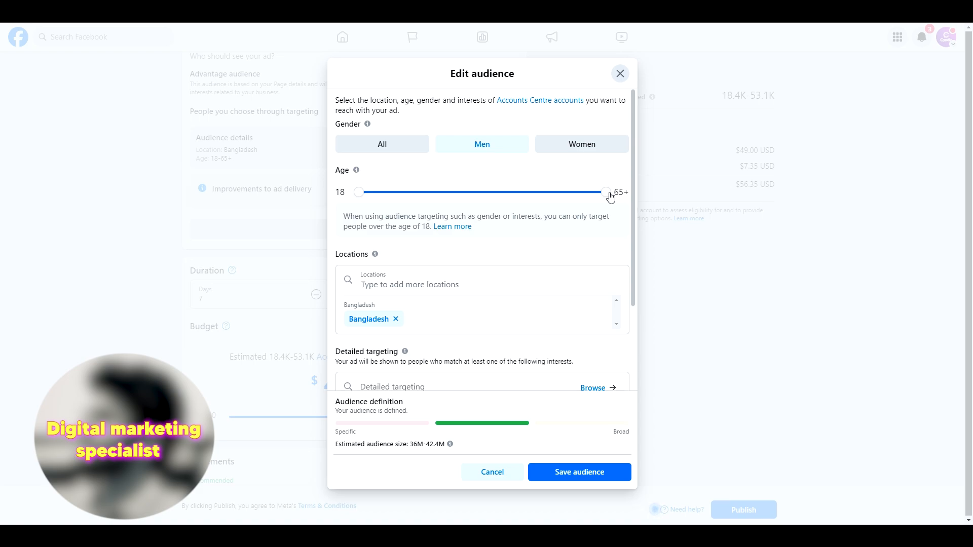
left_click_drag(611, 198, 417, 197)
scroll(420, 181, "down", 1)
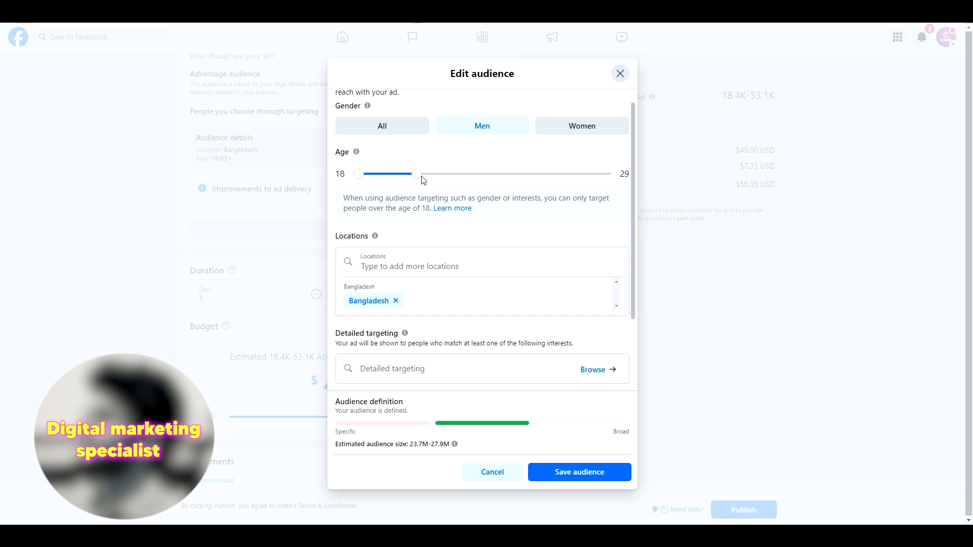
scroll(422, 180, "down", 2)
scroll(423, 193, "up", 4)
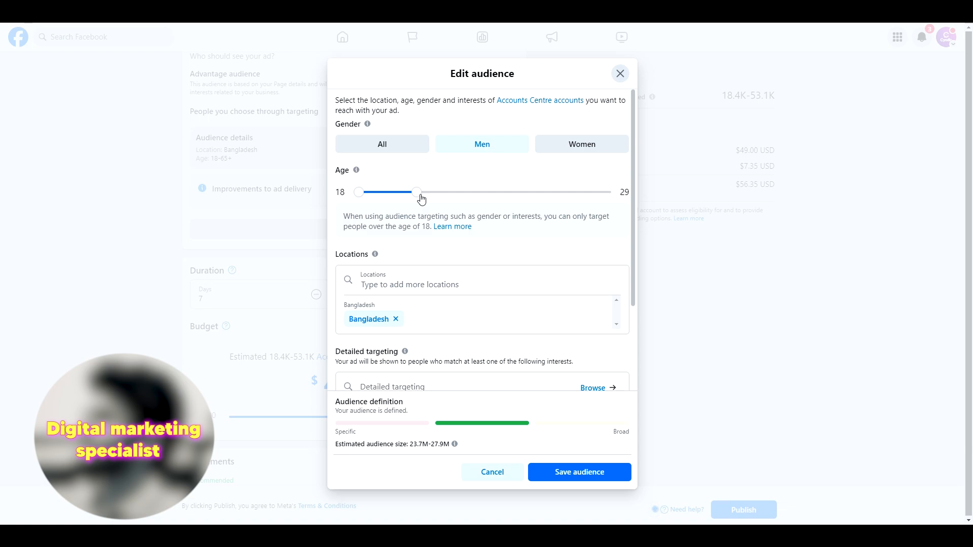
Lower the audience's maximum age to 26, keeping the minimum age at 18
left_click_drag(421, 198, 398, 196)
scroll(494, 229, "down", 1)
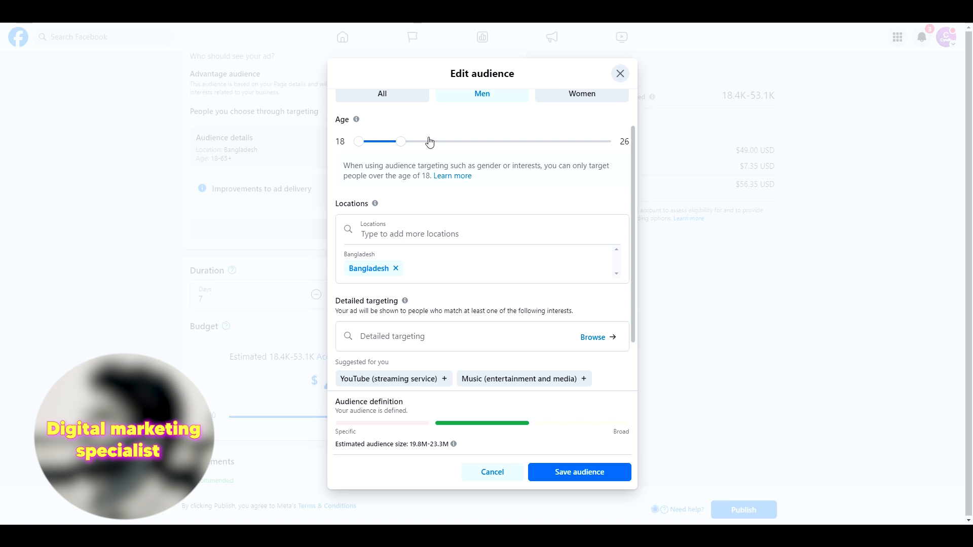
left_click_drag(359, 142, 380, 147)
left_click_drag(402, 147, 373, 151)
left_click_drag(400, 148, 369, 145)
left_click_drag(375, 144, 401, 141)
Remove Bangladesh from the audience locations and activate Drop Pin on the map
scroll(420, 182, "down", 1)
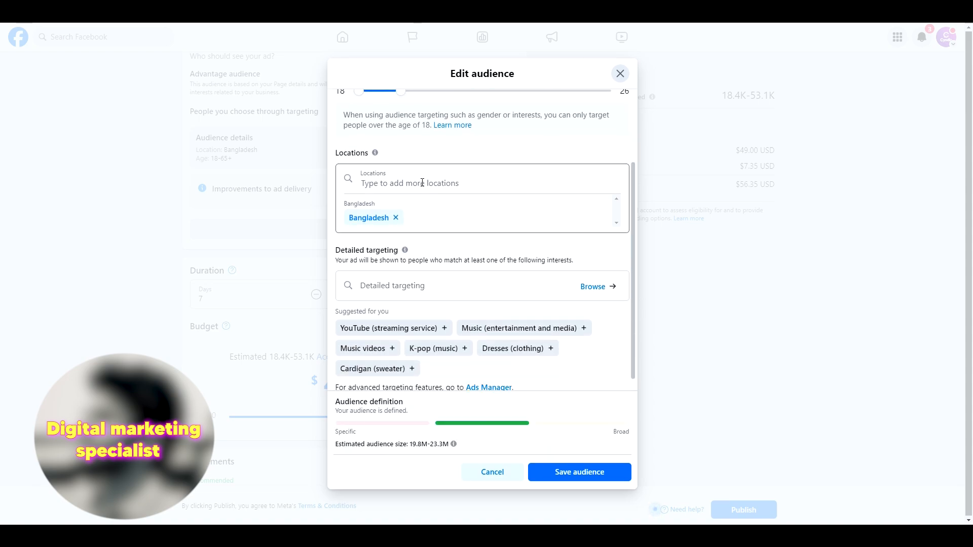
left_click(396, 218)
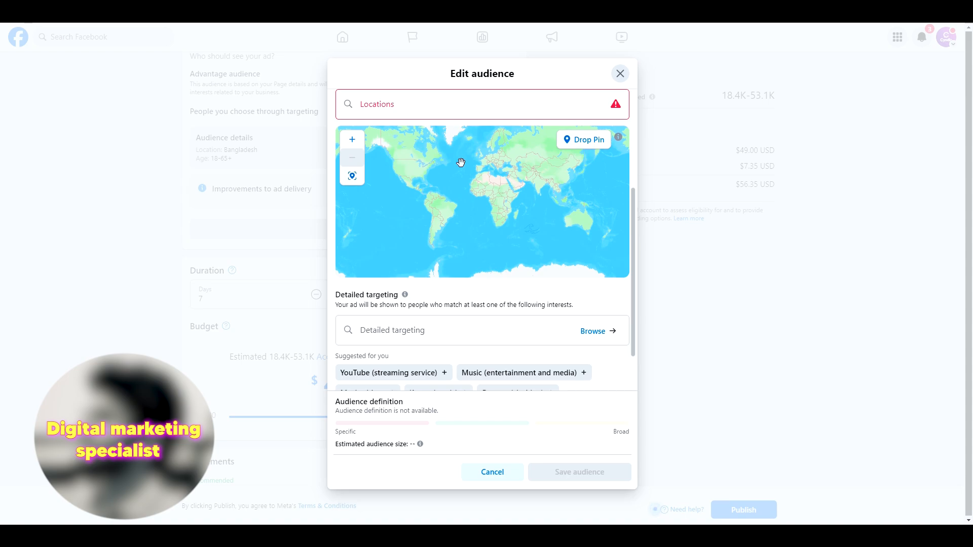
left_click(584, 140)
Drop a location pin on central Dhaka and set its radius to 6 km
left_click(541, 191)
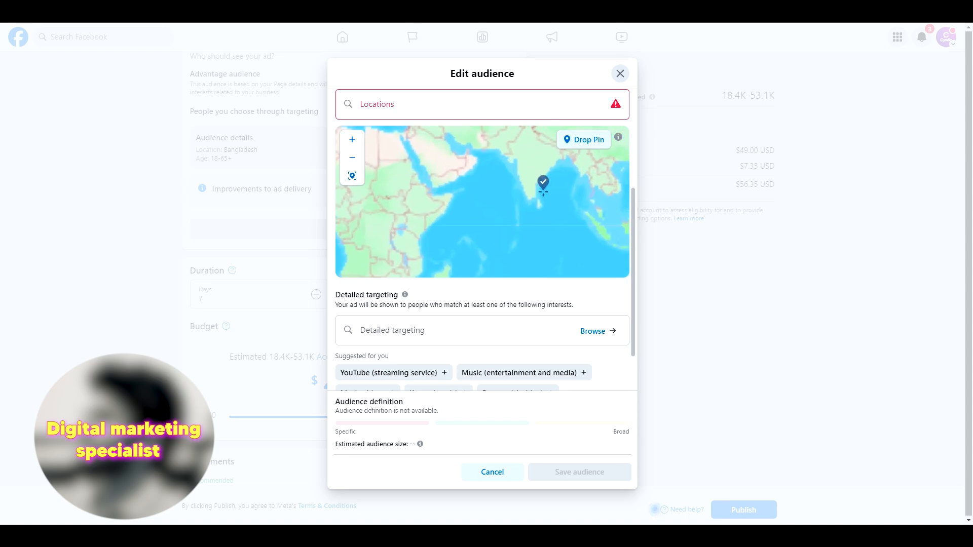
scroll(446, 213, "up", 5)
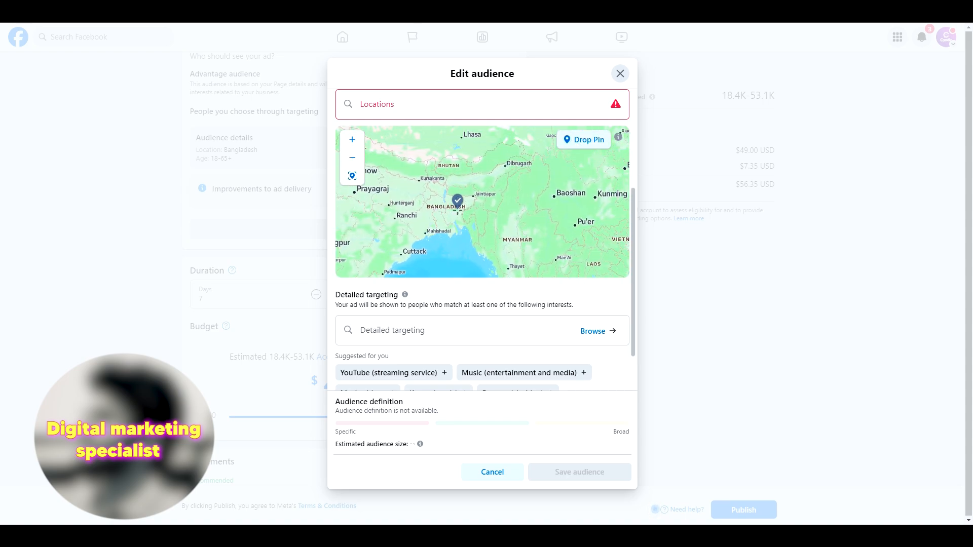
scroll(458, 208, "up", 2)
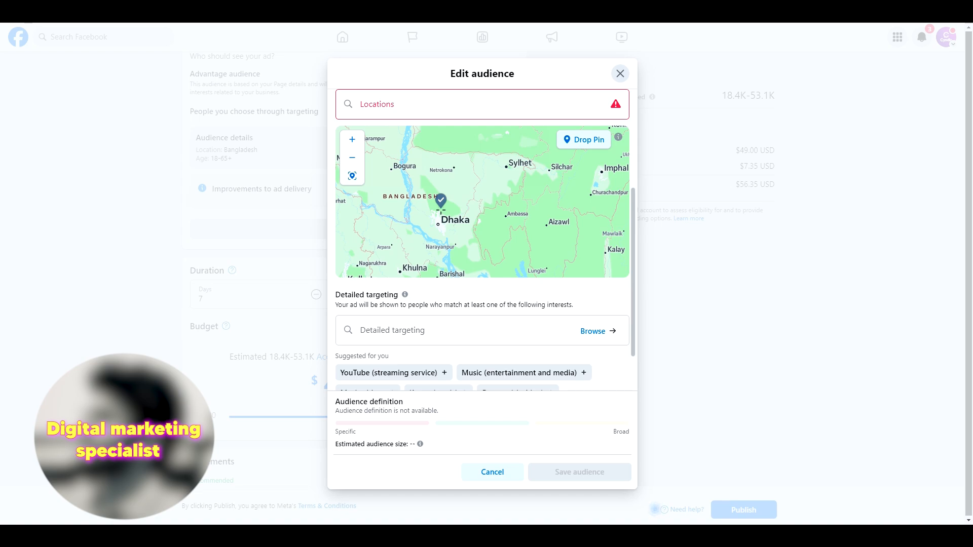
scroll(449, 218, "up", 5)
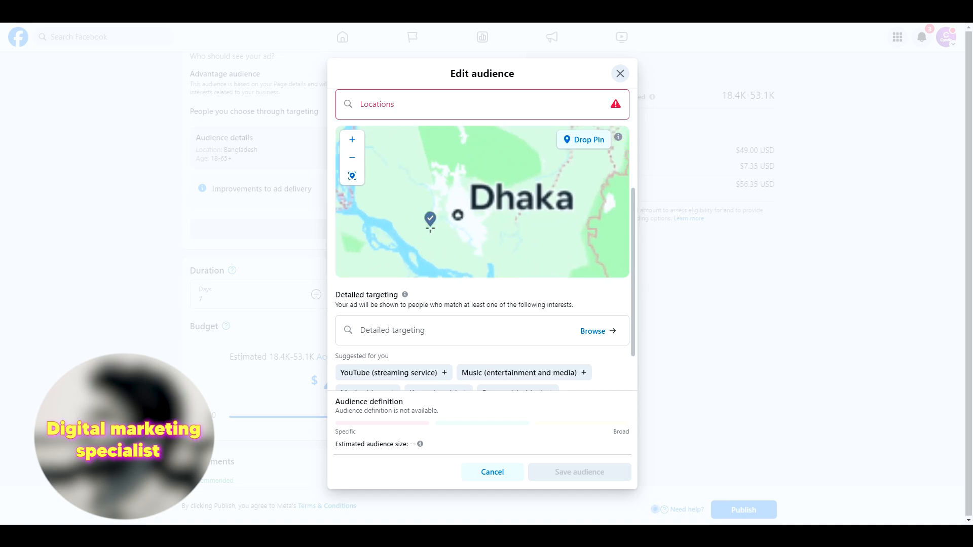
left_click(467, 214)
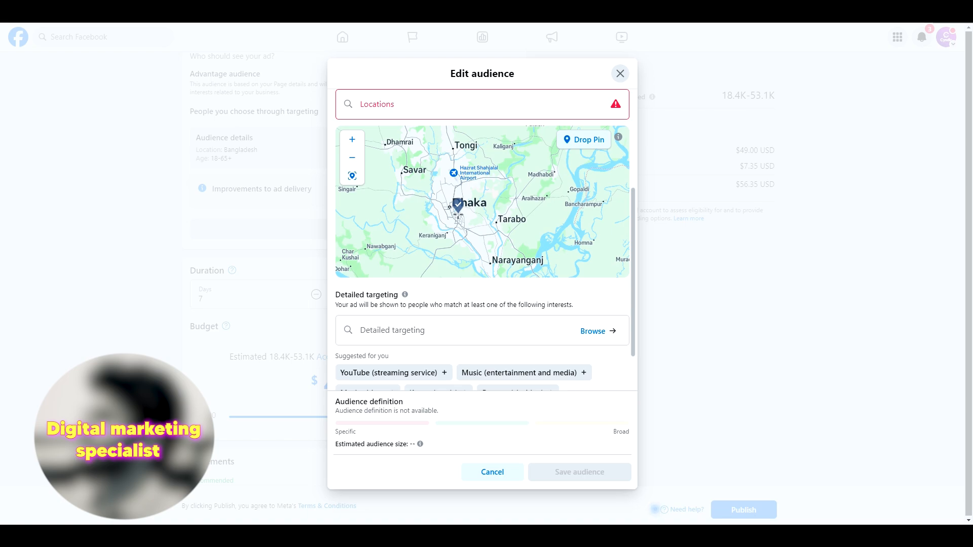
mouse_move(458, 210)
left_mouse_down()
mouse_move(499, 175)
mouse_move(403, 208)
mouse_move(482, 202)
mouse_move(465, 216)
left_mouse_up()
left_click_drag(465, 216, 436, 232)
scroll(458, 205, "up", 2)
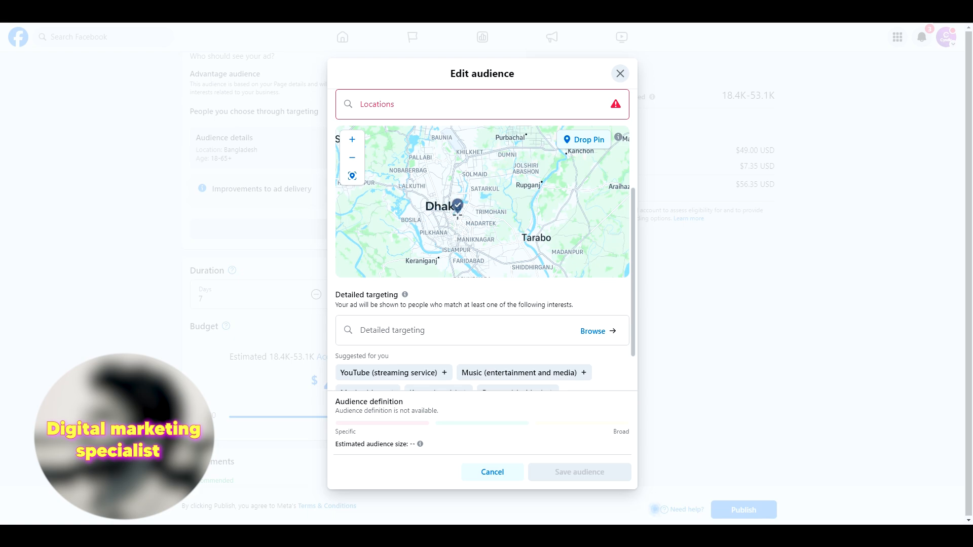
scroll(448, 223, "down", 2)
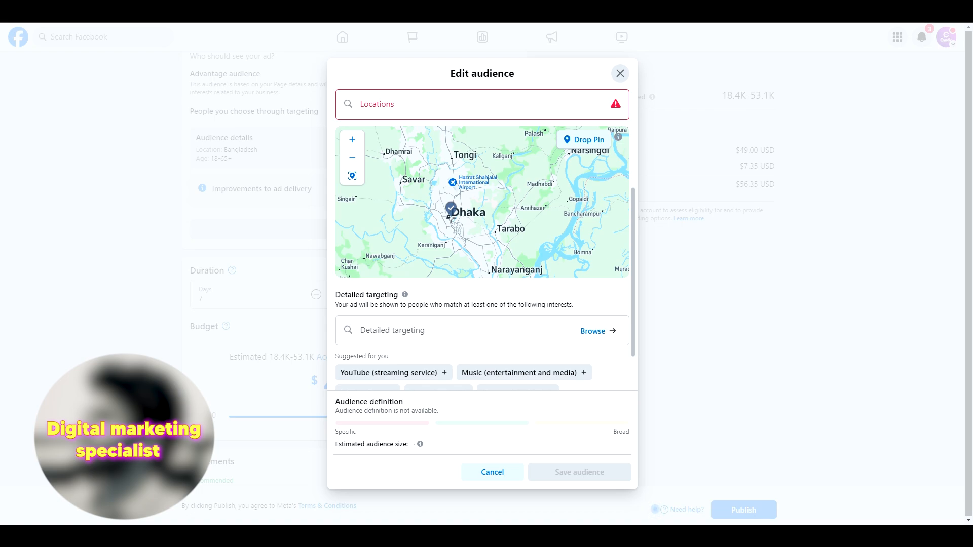
left_click_drag(450, 207, 448, 207)
left_click_drag(449, 207, 450, 201)
scroll(451, 213, "up", 2)
scroll(450, 202, "down", 2)
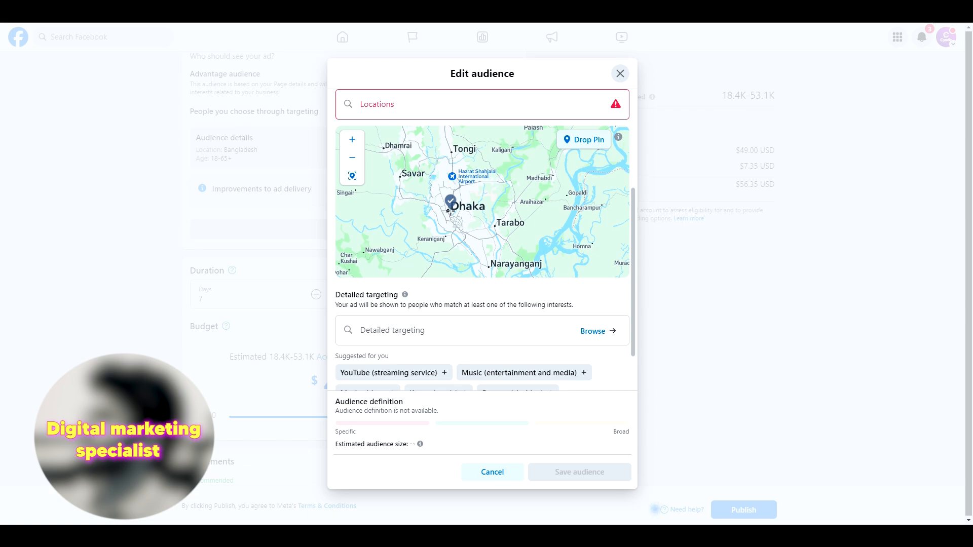
left_click_drag(449, 209, 450, 211)
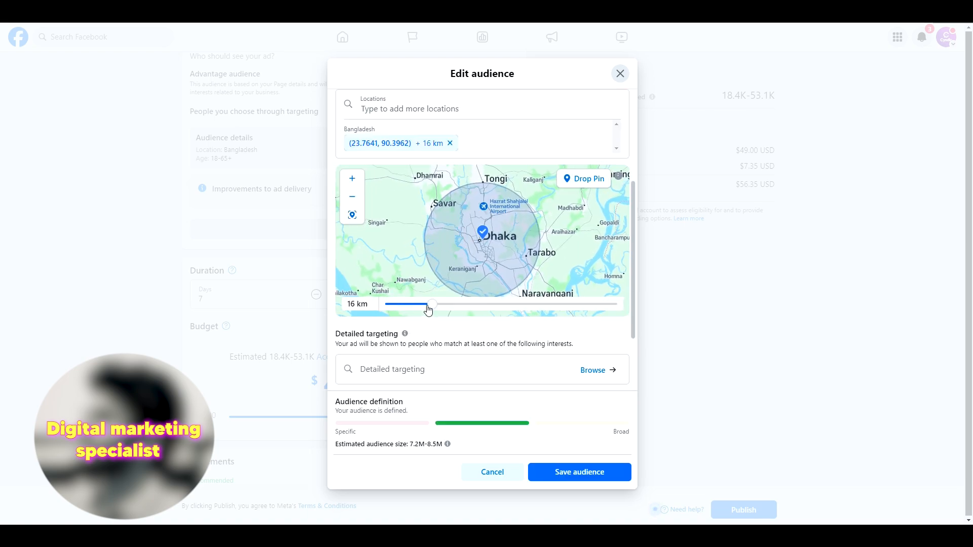
left_click_drag(432, 306, 405, 304)
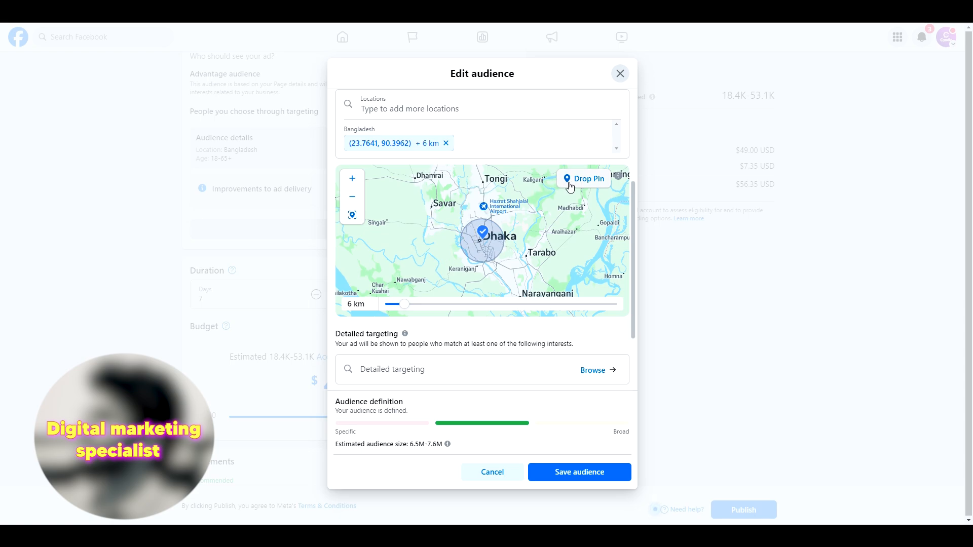
Add a pin north of Dhaka near the international airport with a 4 km radius and one southeast of Dhaka with a 5 km radius
left_click(477, 206)
left_click_drag(407, 307, 397, 306)
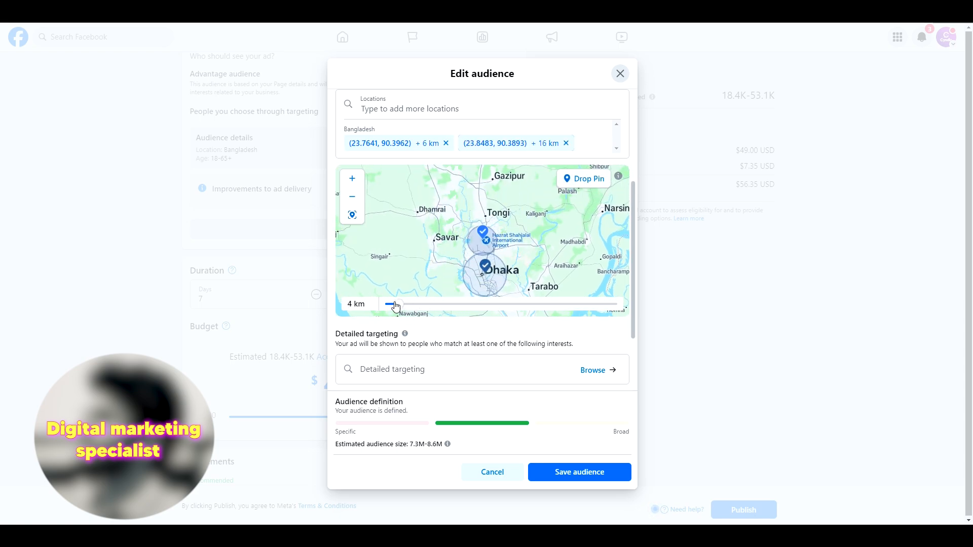
scroll(540, 251, "down", 3)
scroll(521, 251, "up", 2)
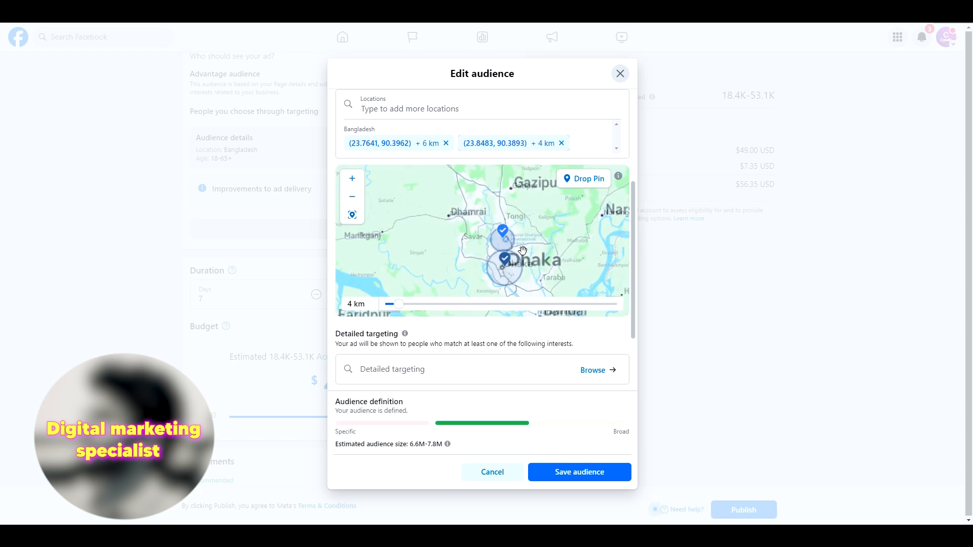
left_click_drag(522, 267, 523, 232)
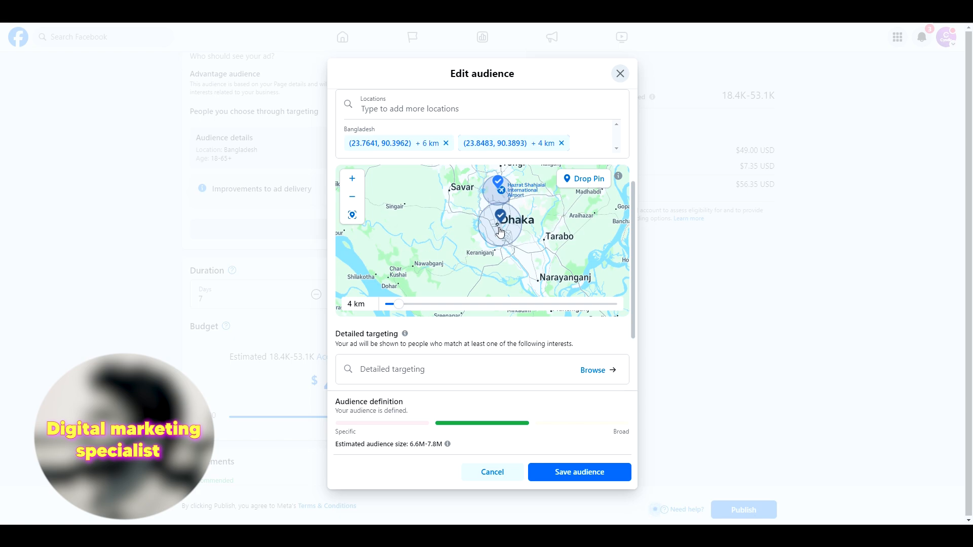
left_click_drag(501, 232, 442, 217)
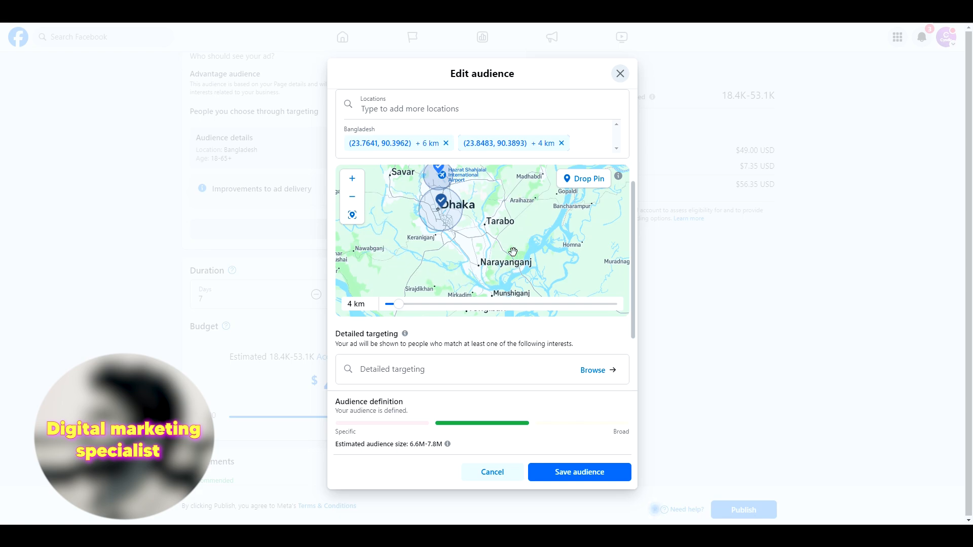
left_click(587, 188)
left_click(419, 312)
left_click_drag(428, 327, 402, 327)
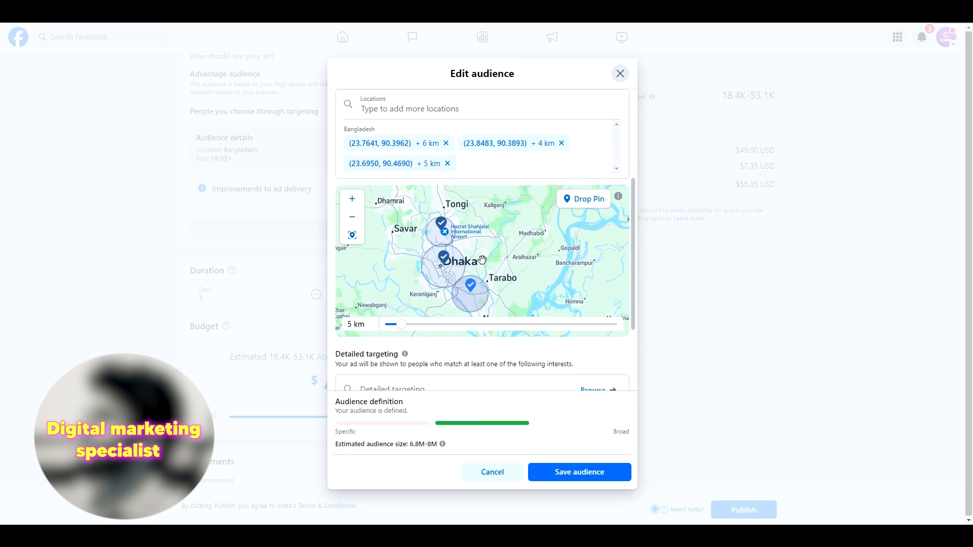
Drop a location pin on Chattogram city and set its radius to 5 km
left_click_drag(525, 267, 465, 165)
scroll(502, 226, "down", 3)
scroll(523, 261, "up", 3)
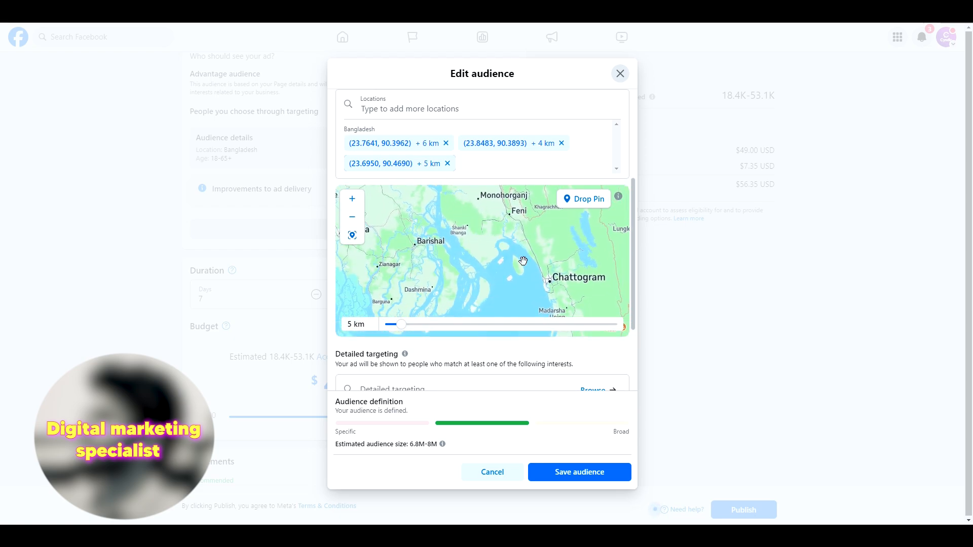
left_click_drag(523, 260, 495, 252)
scroll(495, 253, "up", 4)
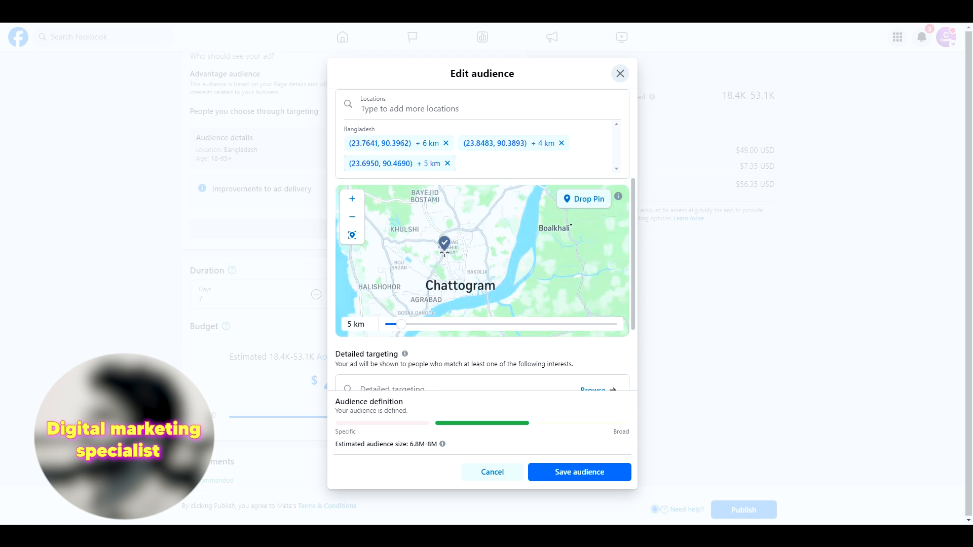
left_click(445, 252)
left_click_drag(431, 325, 399, 333)
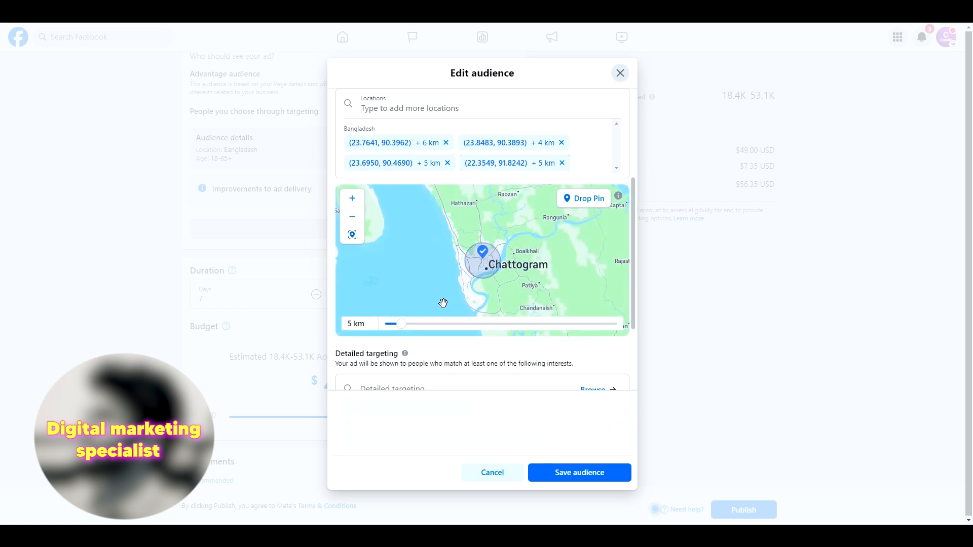
Drop a location pin on Khulna and set its radius to 3 km
scroll(432, 228, "down", 2)
left_click_drag(431, 228, 397, 206)
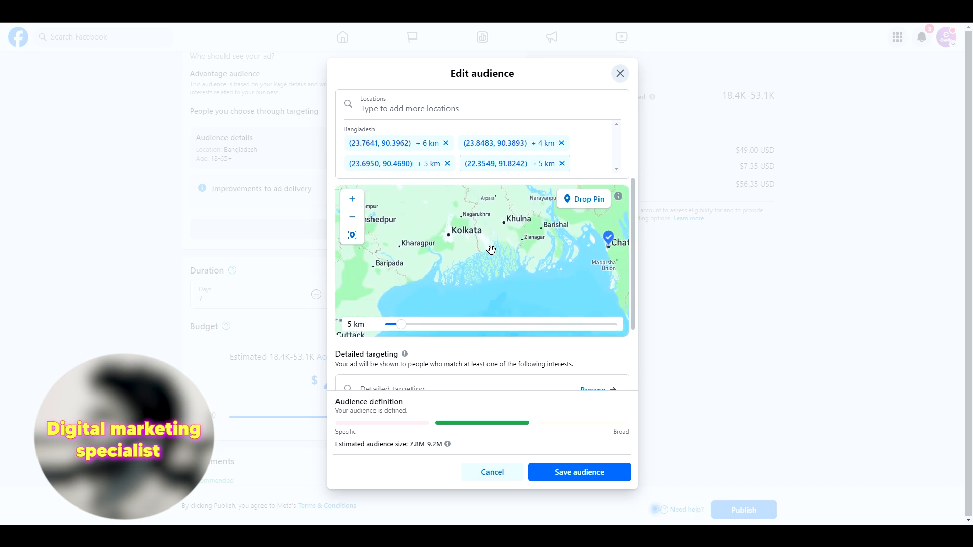
left_click_drag(522, 243, 426, 288)
scroll(406, 275, "up", 5)
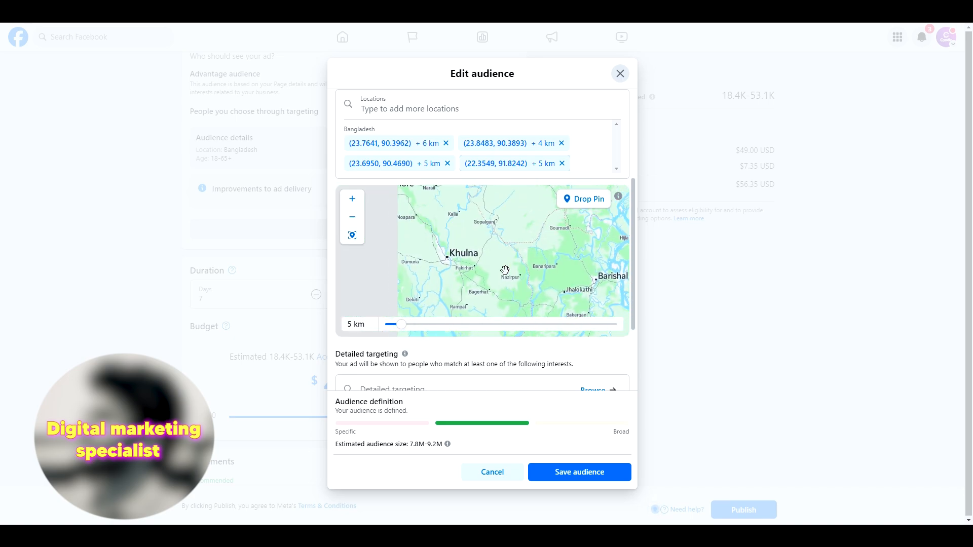
left_click(568, 199)
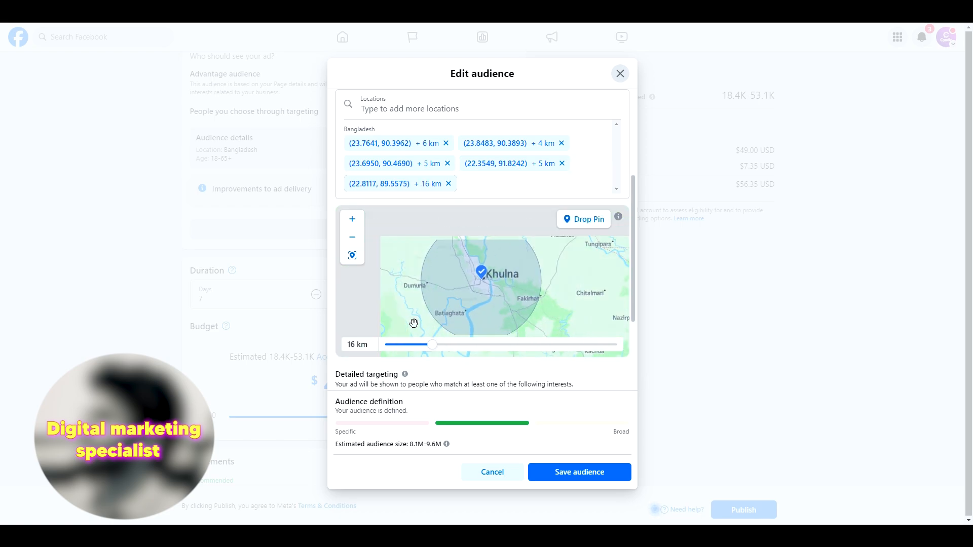
mouse_move(413, 344)
left_mouse_down()
mouse_move(428, 348)
mouse_move(394, 344)
left_mouse_up()
Drop another location pin just north of the Khulna pin and set its radius to 2 km
left_click(584, 219)
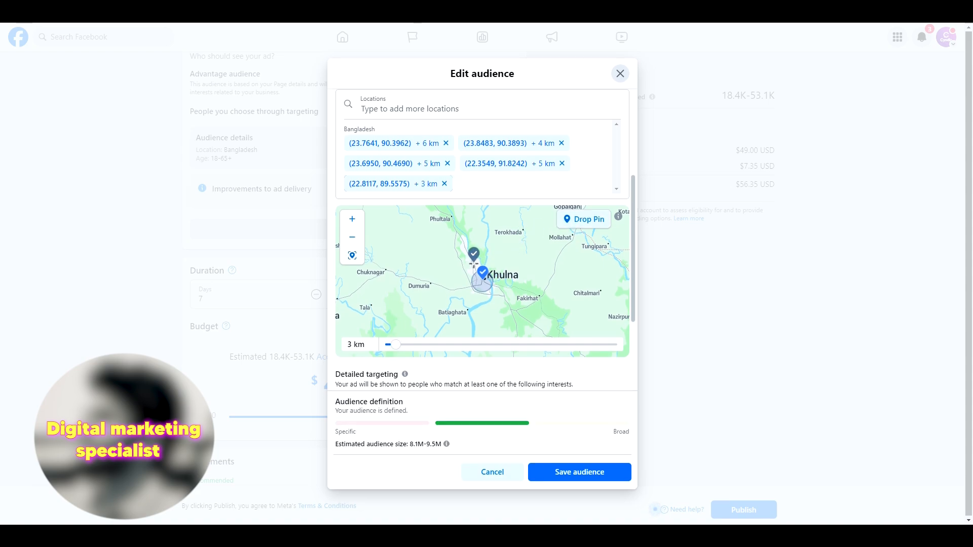
left_click(476, 261)
left_click_drag(411, 347, 389, 345)
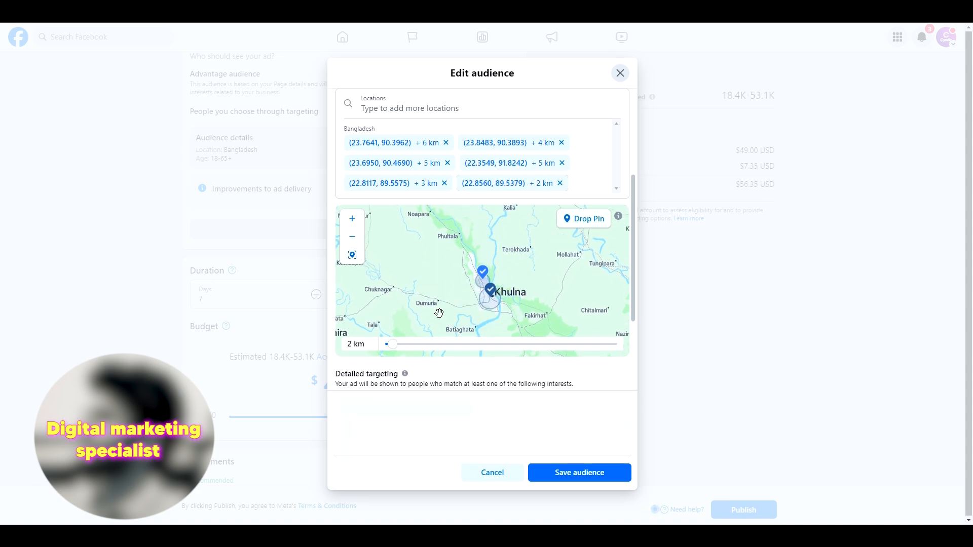
Drop a location pin on Sylhet and set its radius to 3 km
left_click_drag(558, 223, 478, 282)
scroll(500, 269, "down", 5)
scroll(513, 246, "up", 2)
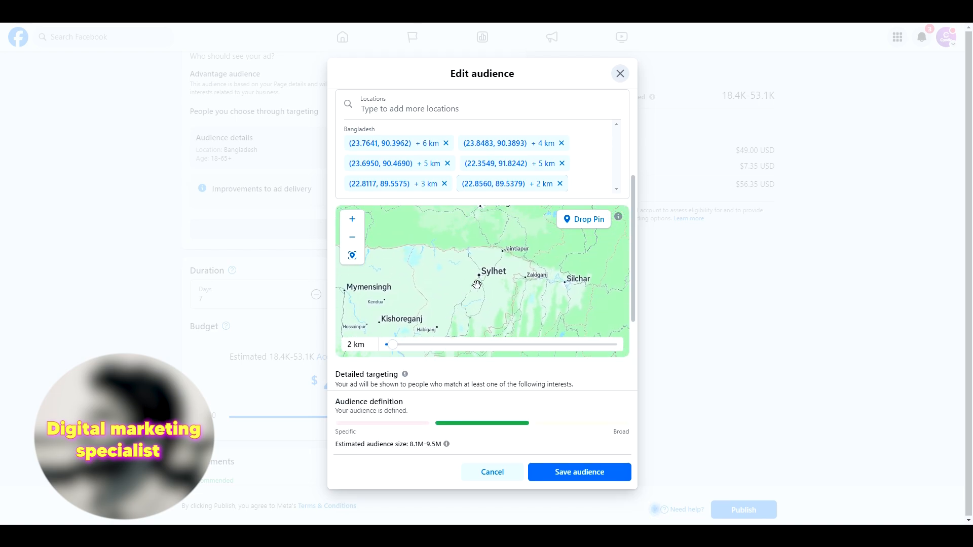
scroll(478, 283, "up", 3)
scroll(488, 271, "up", 2)
scroll(476, 268, "down", 1)
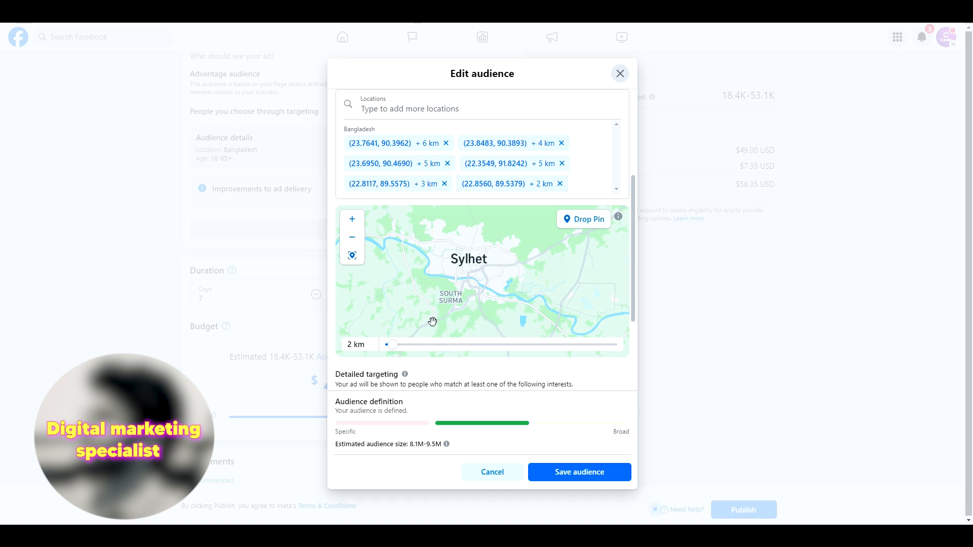
left_click(458, 269)
left_click_drag(429, 353, 398, 354)
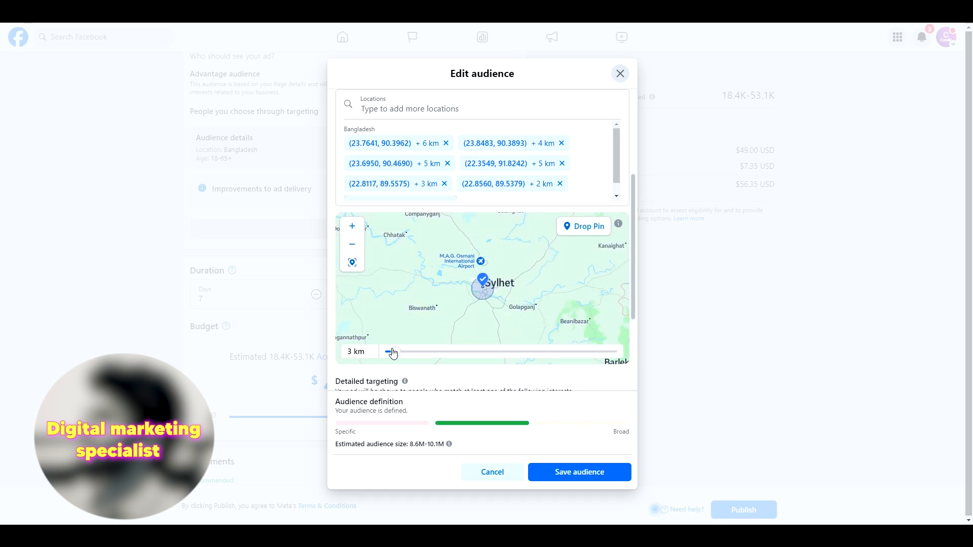
Drop a location pin on Rajshahi and set its radius to 3 km
scroll(502, 273, "down", 3)
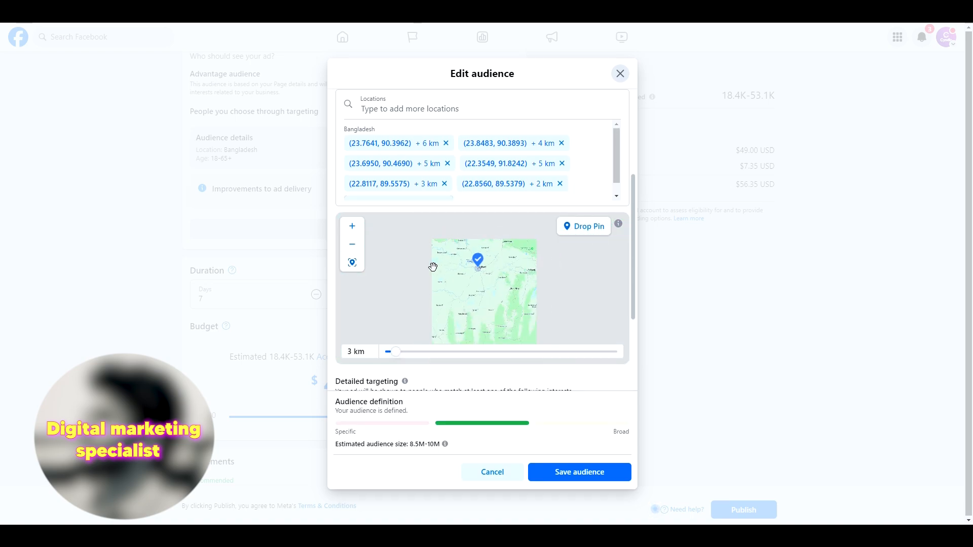
left_click_drag(359, 289, 484, 277)
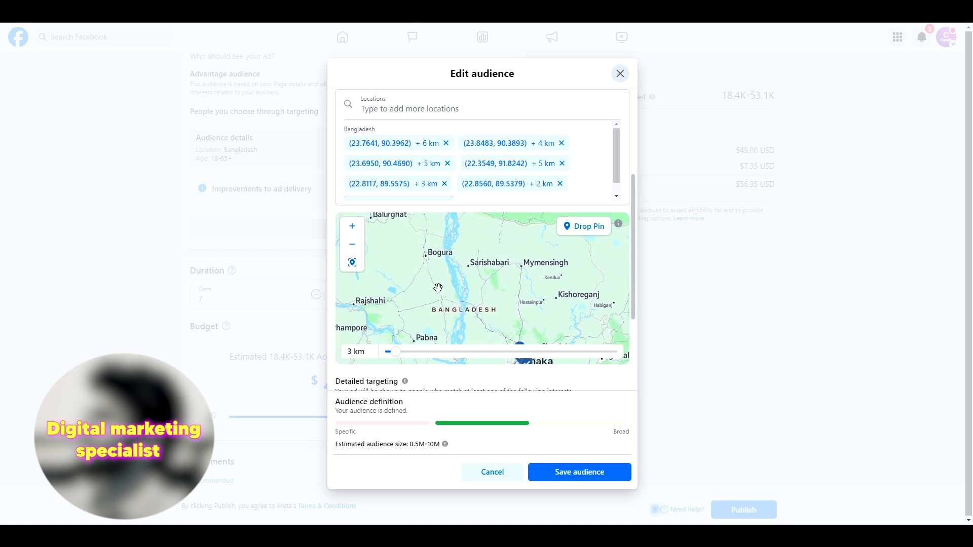
scroll(445, 282, "up", 5)
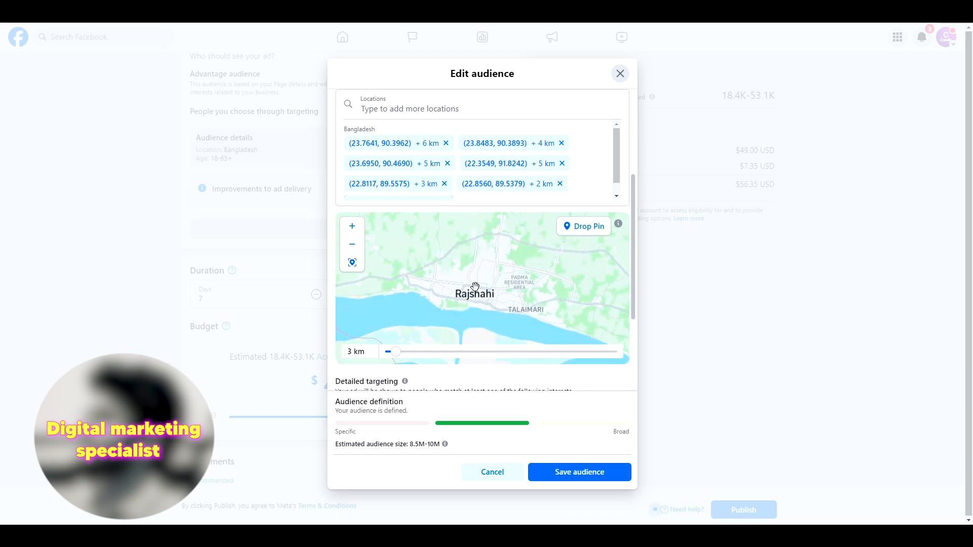
left_click_drag(412, 359, 401, 355)
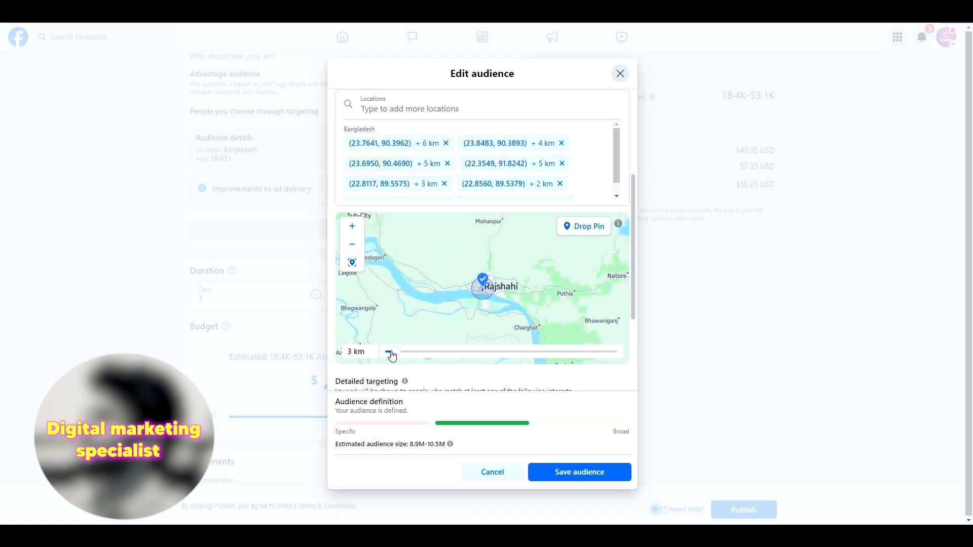
Review the placement of the location pins on the Bangladesh map around Rajshahi, Chattogram, Khulna and Dhaka
scroll(481, 283, "down", 3)
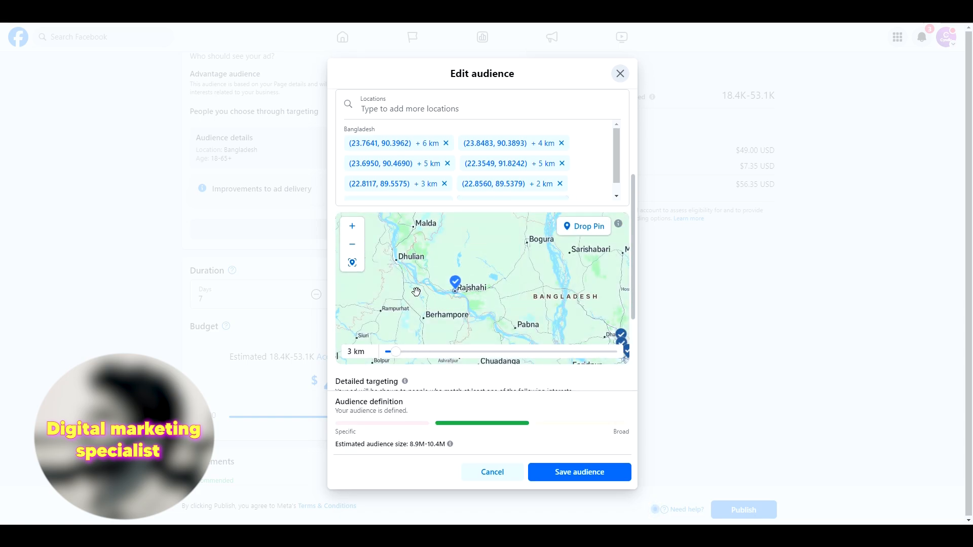
left_click_drag(416, 292, 391, 229)
scroll(458, 269, "down", 3)
scroll(450, 274, "up", 3)
scroll(419, 255, "up", 2)
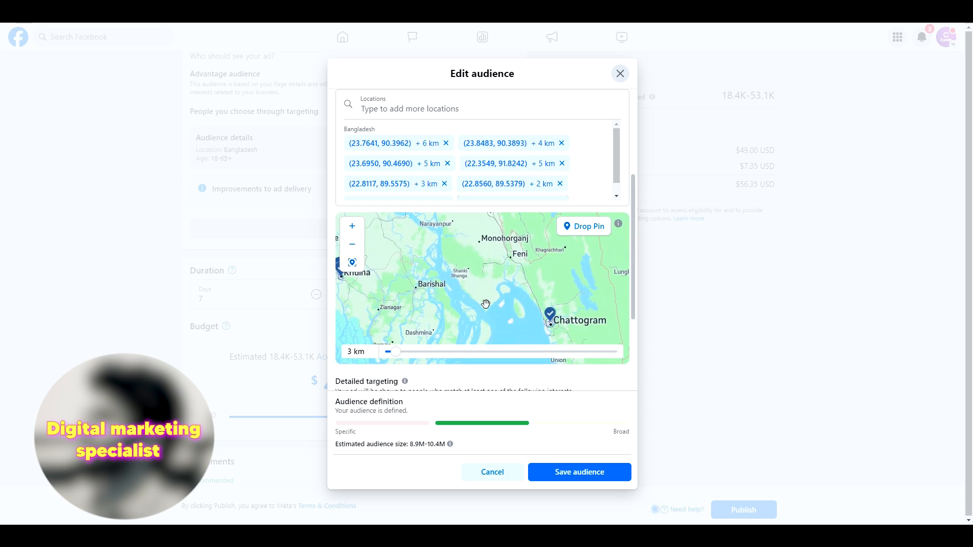
left_click_drag(509, 341, 467, 335)
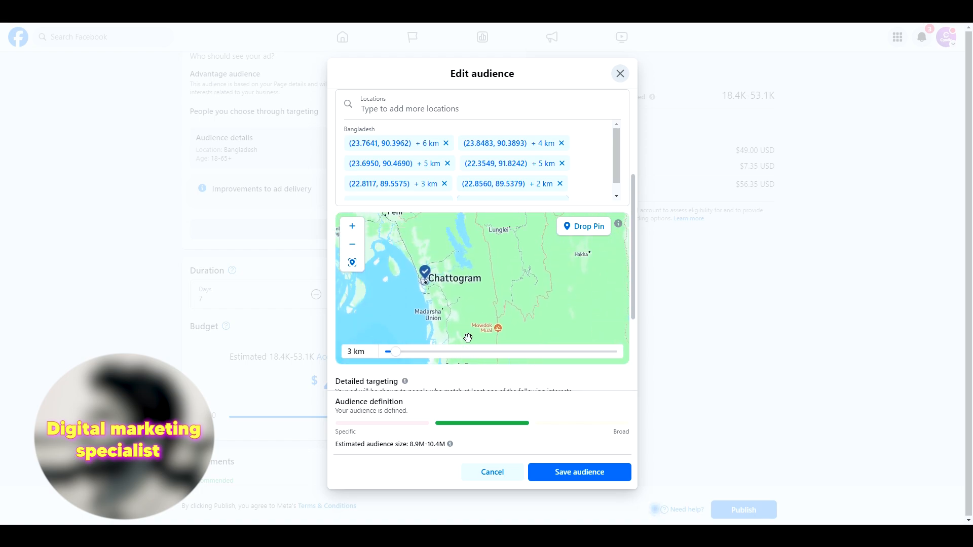
left_click_drag(426, 247, 502, 336)
left_click_drag(365, 218, 458, 267)
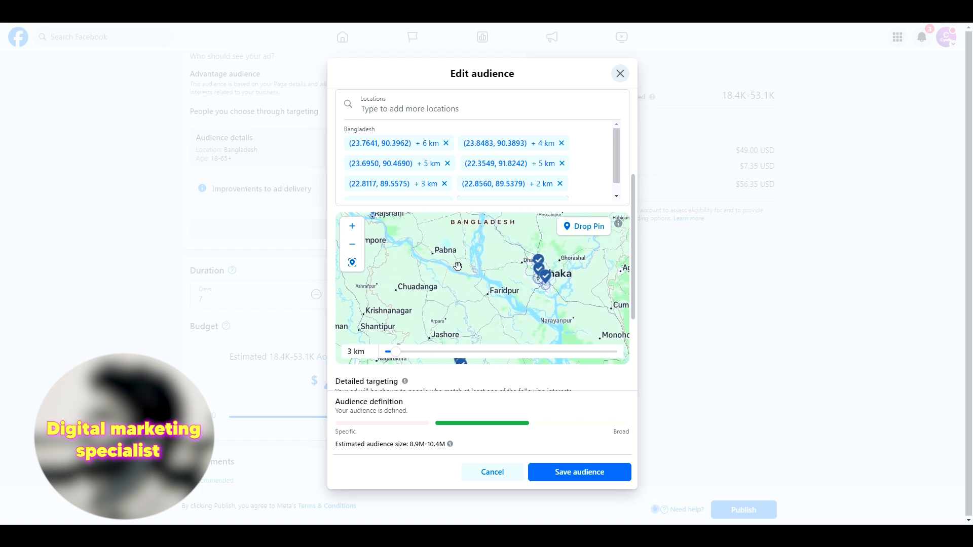
scroll(441, 287, "down", 2)
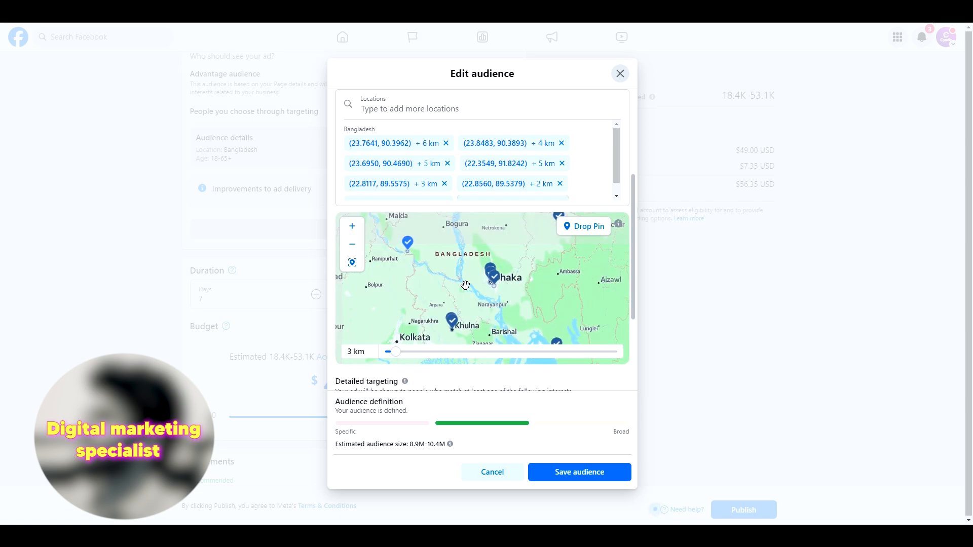
scroll(458, 275, "up", 2)
left_click_drag(441, 276, 373, 223)
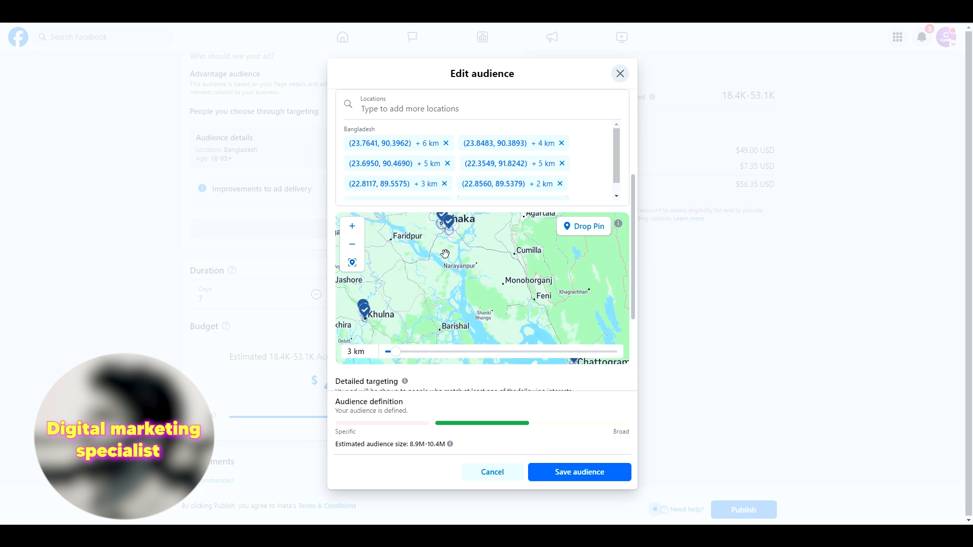
left_click_drag(452, 235, 444, 298)
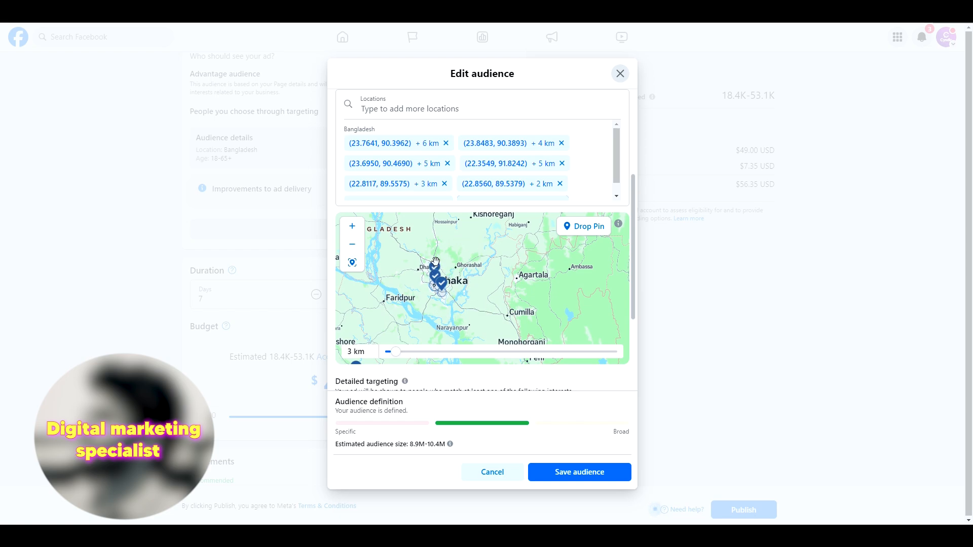
scroll(436, 262, "down", 2)
scroll(481, 372, "down", 1)
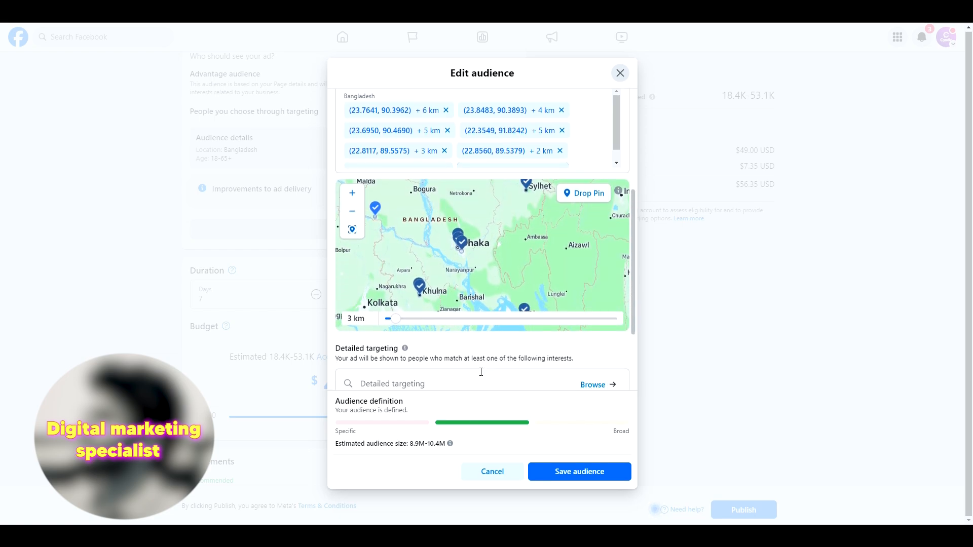
Add the Minimalism interest to the audience's detailed targeting
scroll(481, 372, "down", 3)
scroll(469, 267, "up", 1)
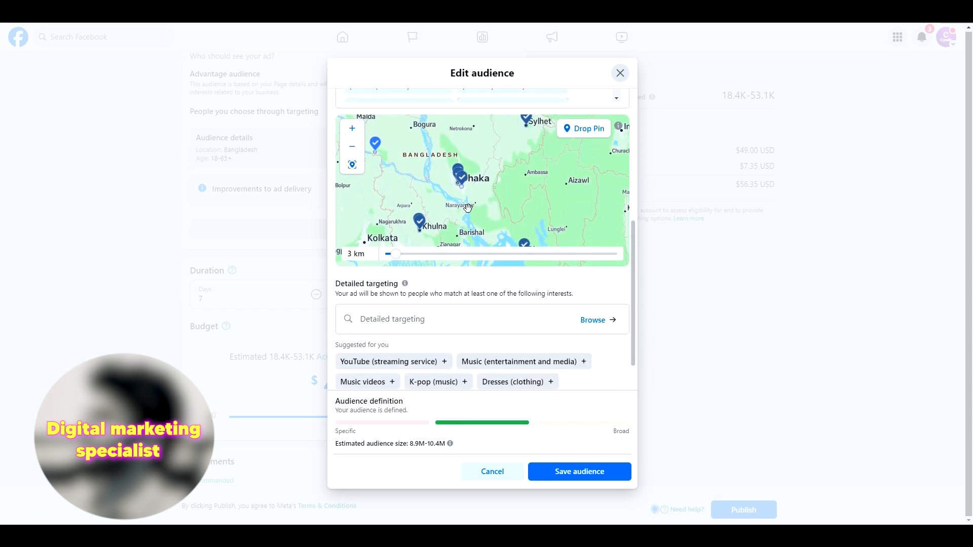
scroll(430, 279, "down", 1)
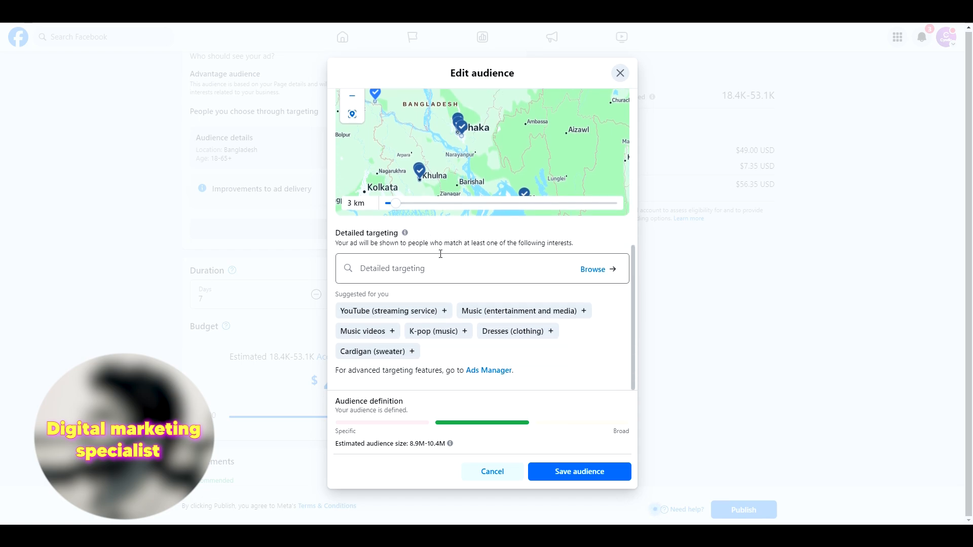
left_click(400, 274)
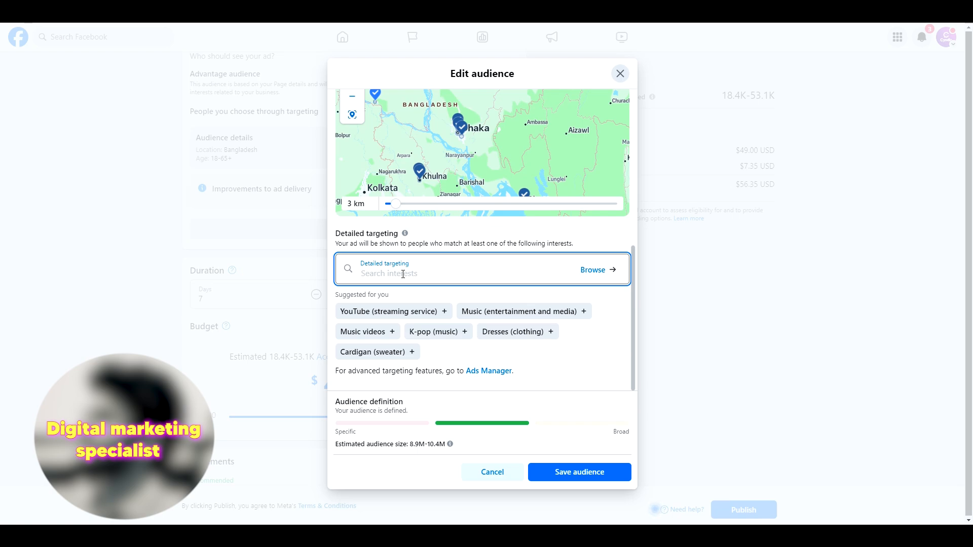
type("minima")
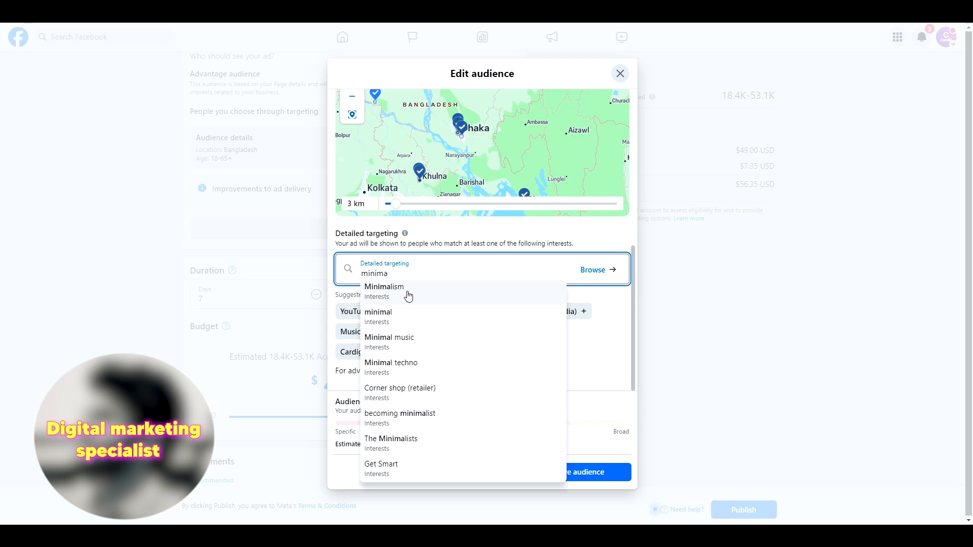
left_click(408, 296)
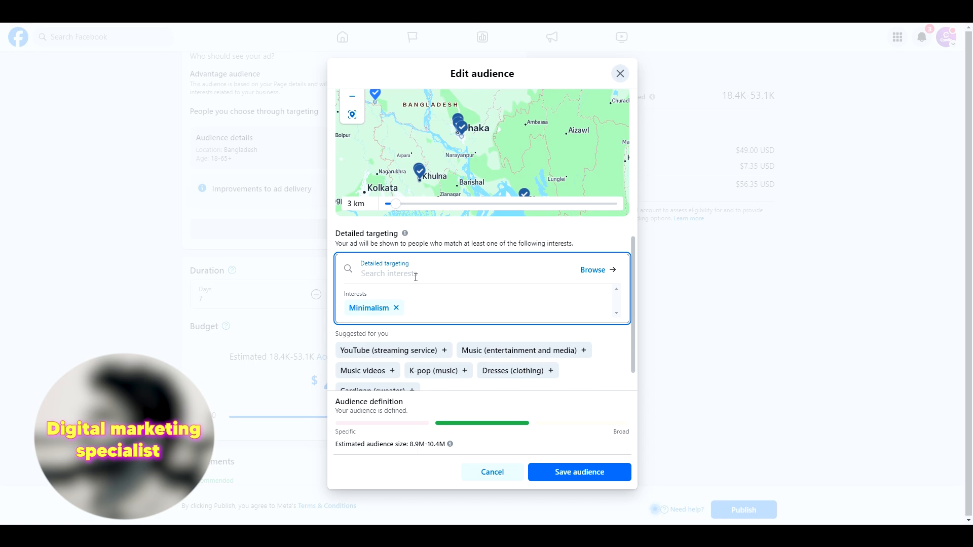
Add the interests Classical music (music) and Pop music (music) to the detailed targeting
type("classi")
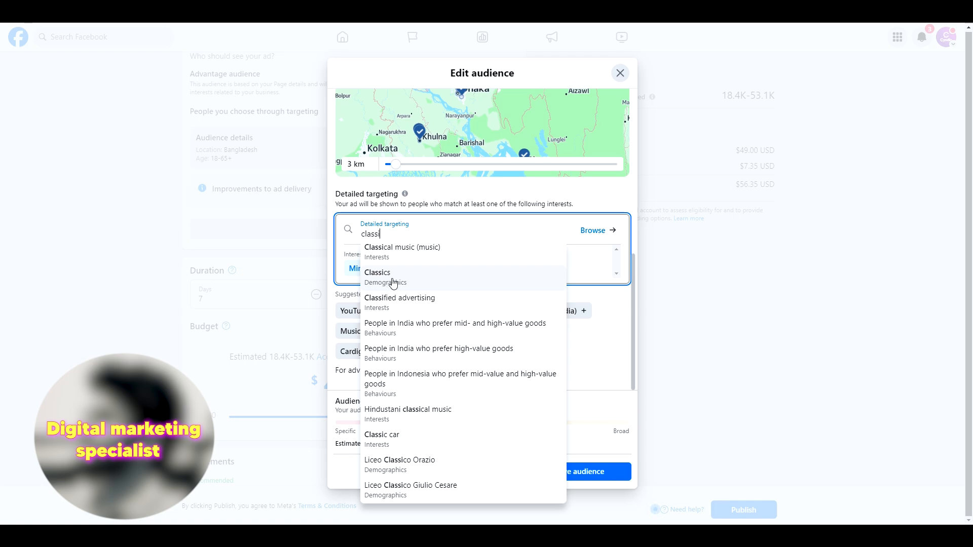
left_click(429, 253)
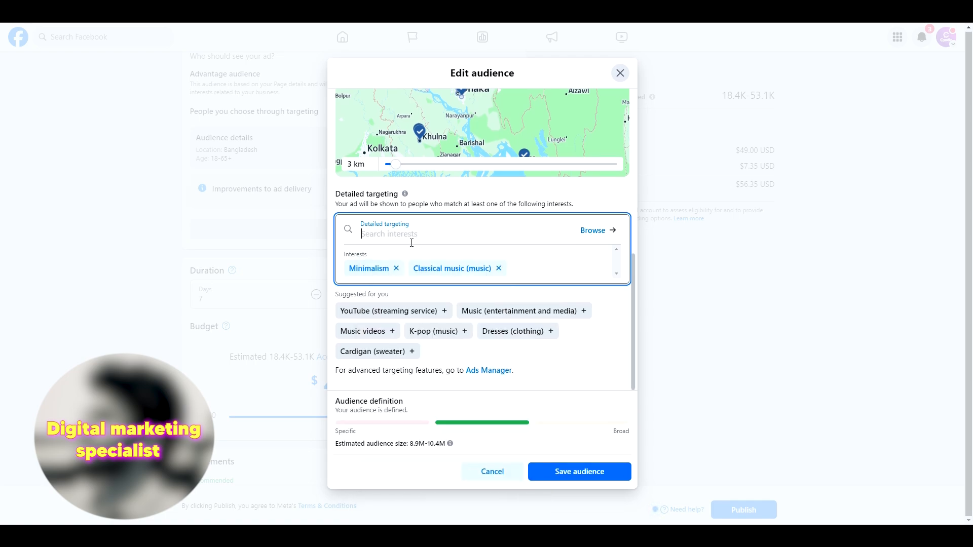
type("pop")
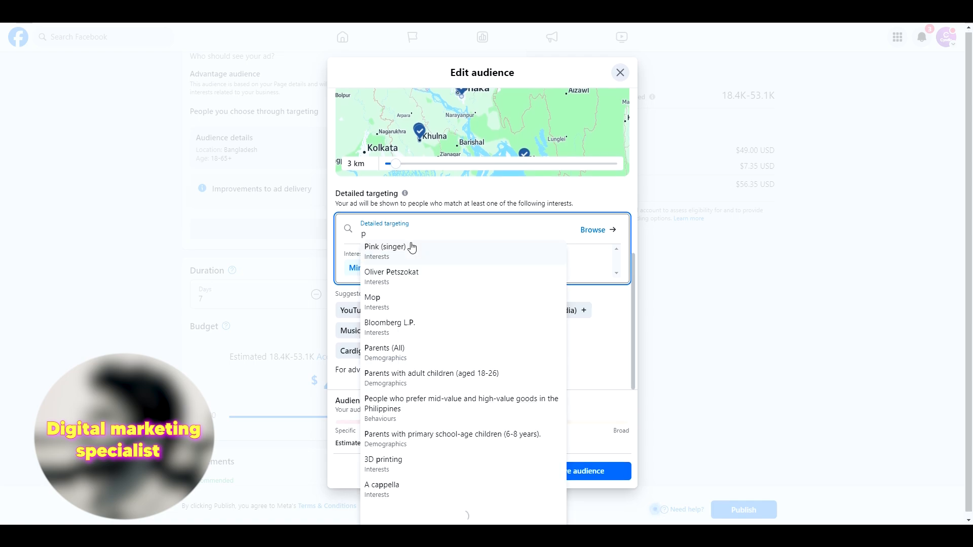
left_click(410, 247)
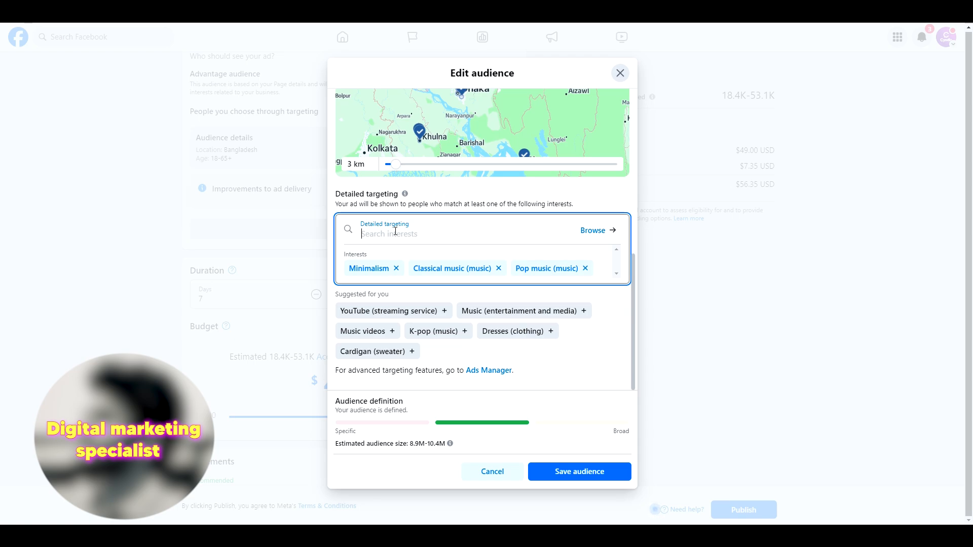
Add the interests Back to Nature and Lakes (body of water) and the Nature demographic to the detailed targeting
type("nature")
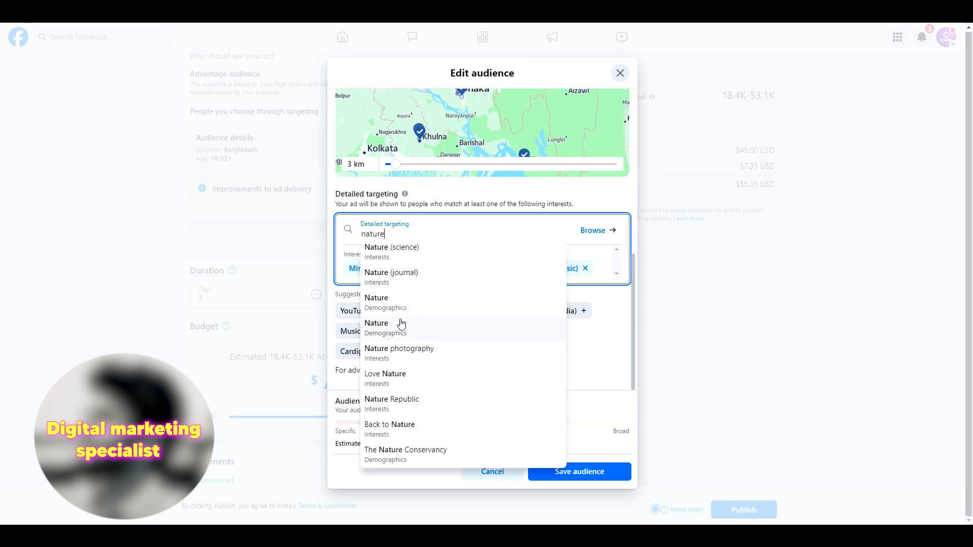
left_click(403, 426)
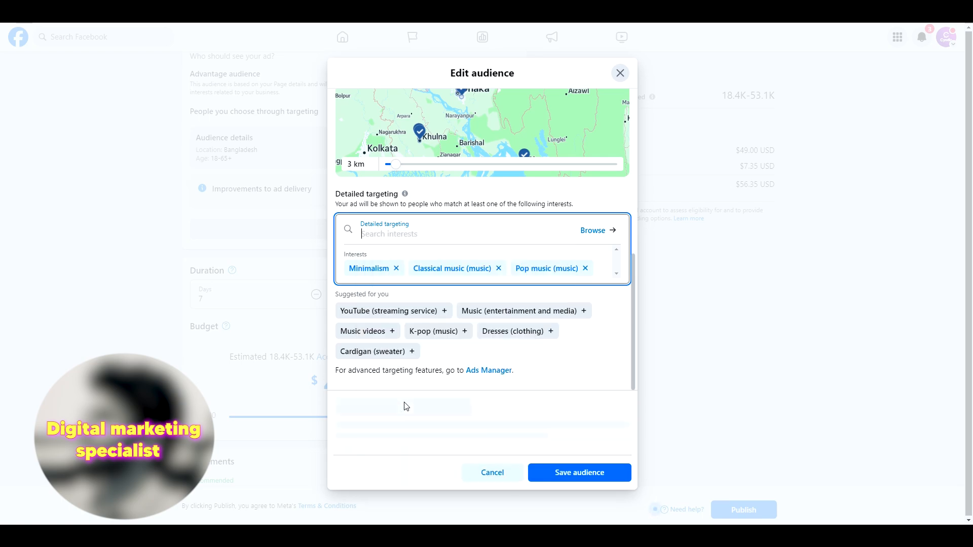
type("nature")
left_click(525, 228)
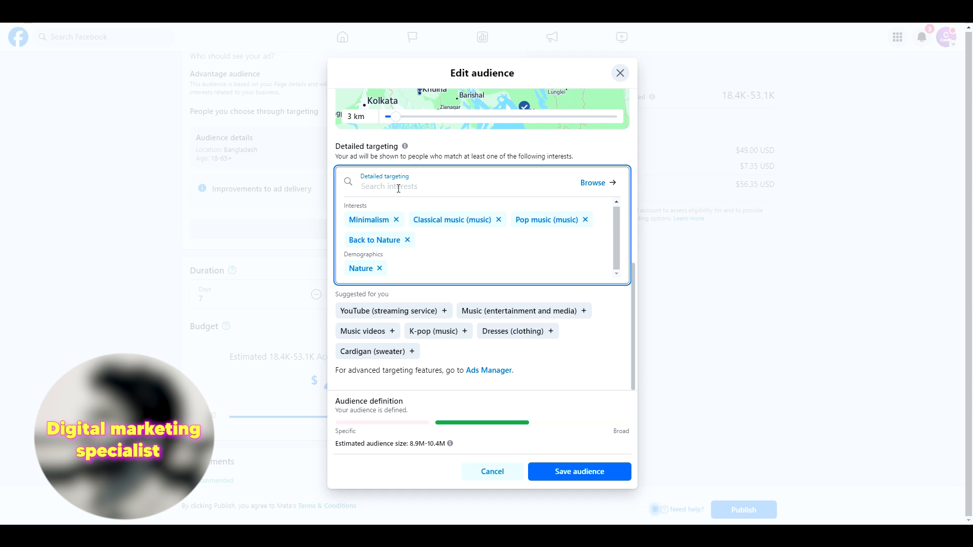
type("water")
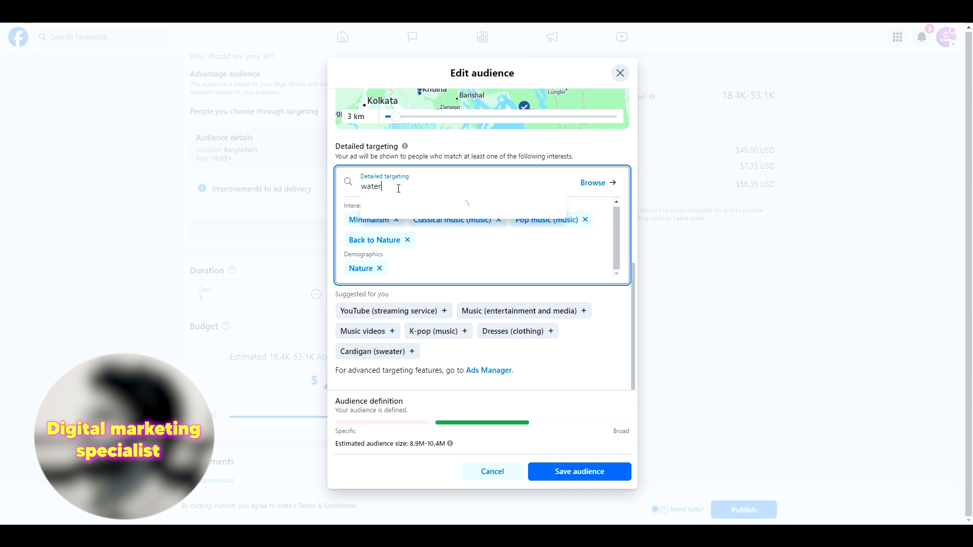
left_click(376, 383)
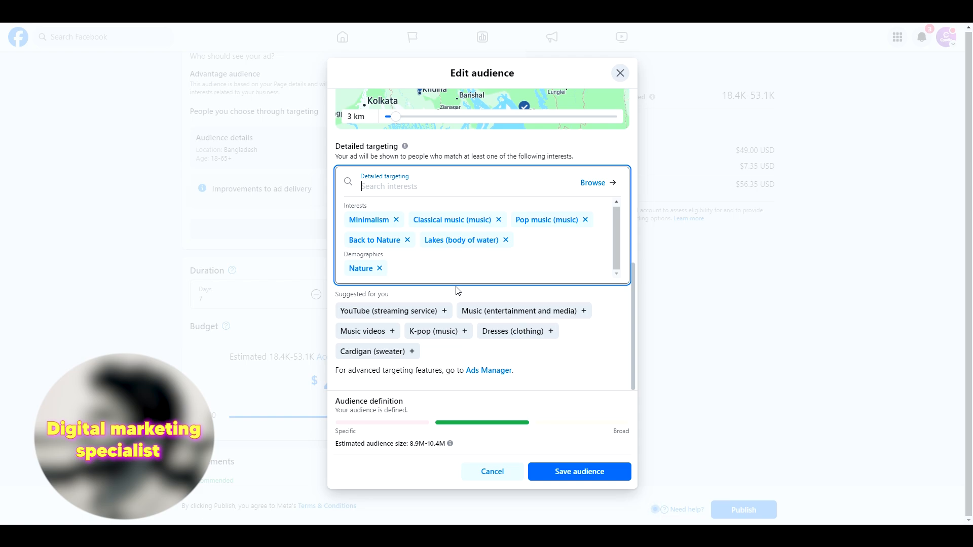
type("river")
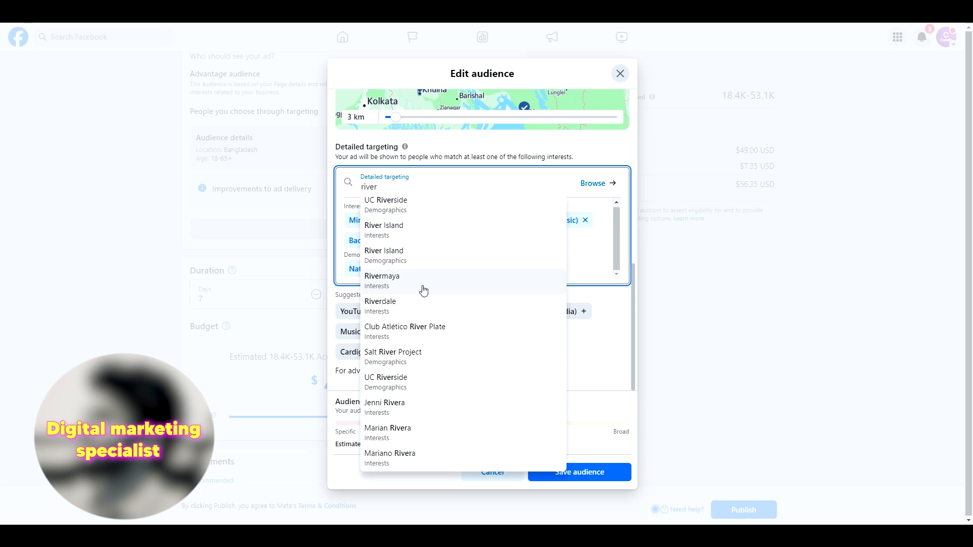
key("BackSpace")
key("BackSpace")
key("BackSpace")
key("BackSpace")
key("BackSpace")
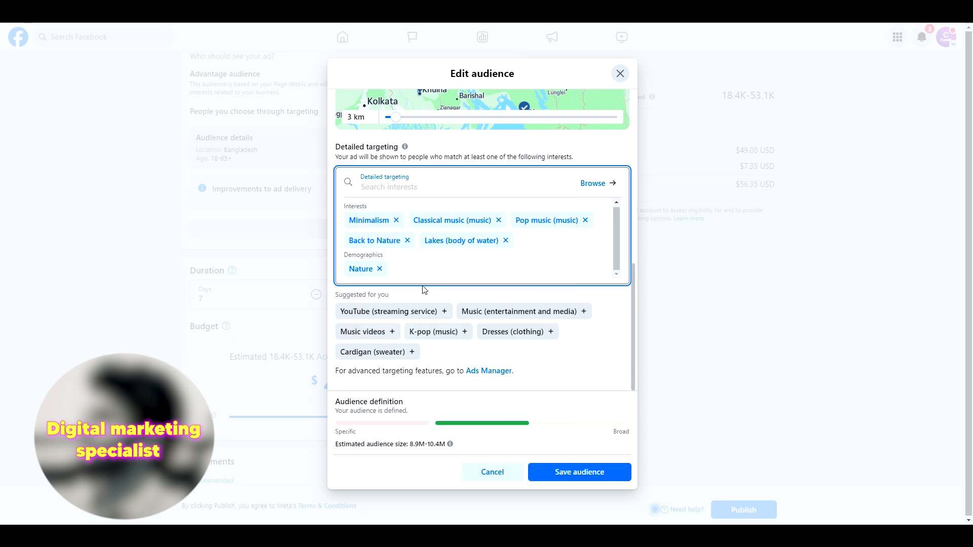
Add the interests Ocean, T-shirt (clothing) and Minimal music to the detailed targeting
type("ocean")
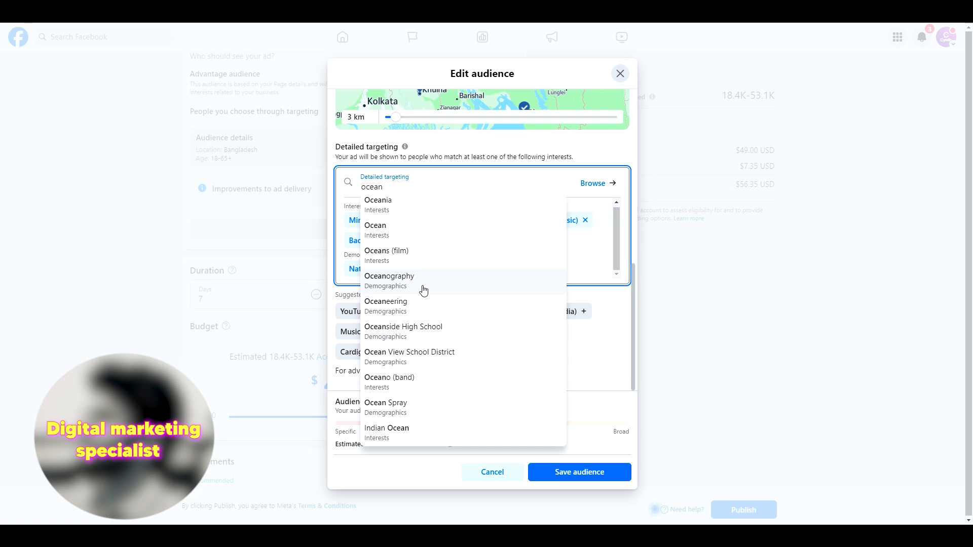
left_click(400, 236)
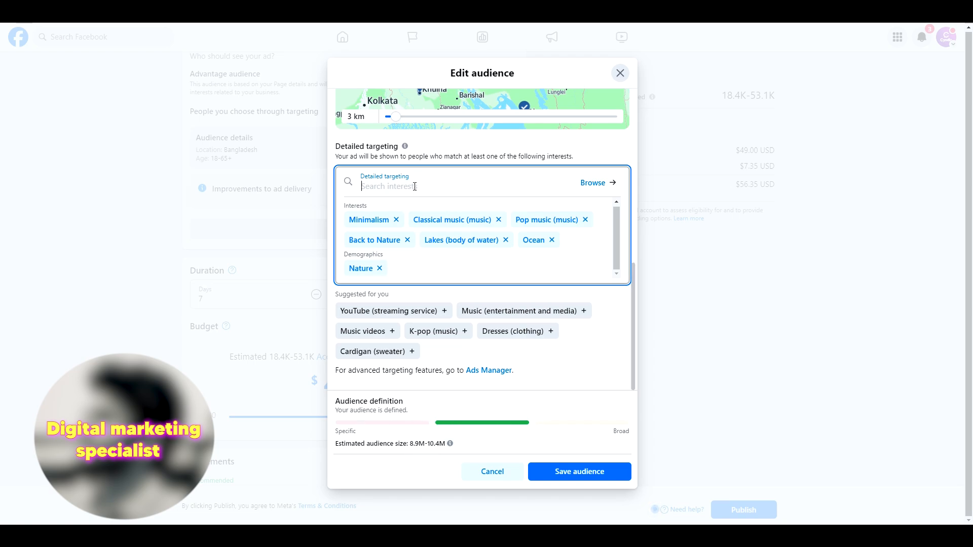
type("t shirt")
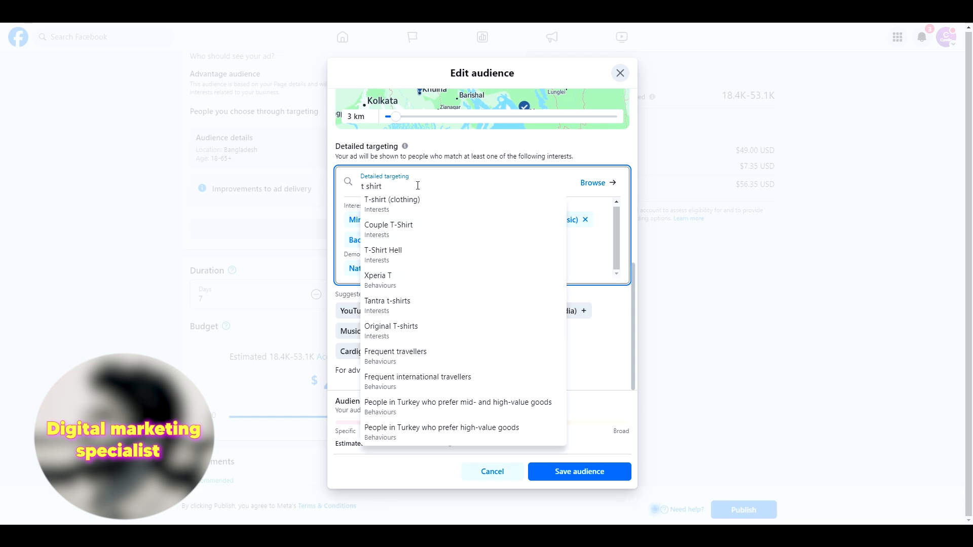
left_click(410, 202)
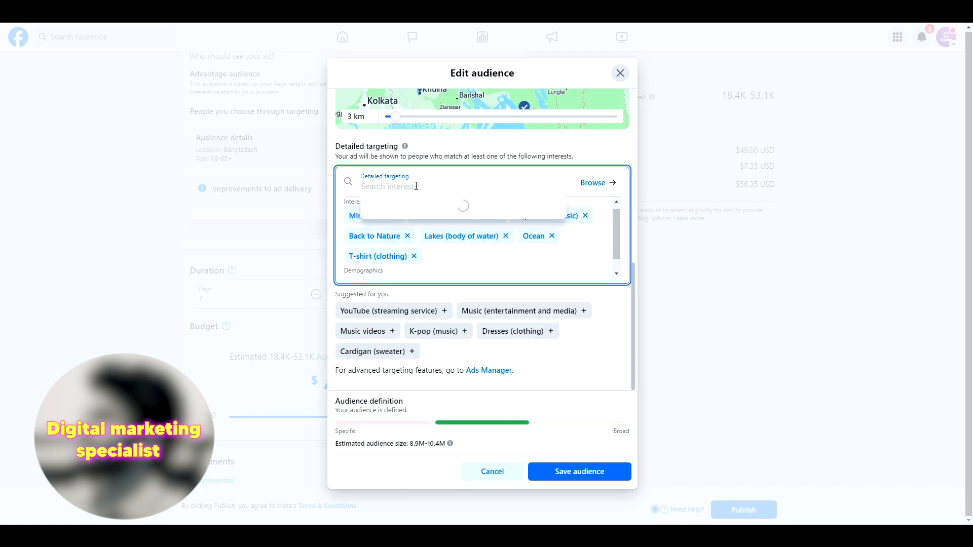
type("minima")
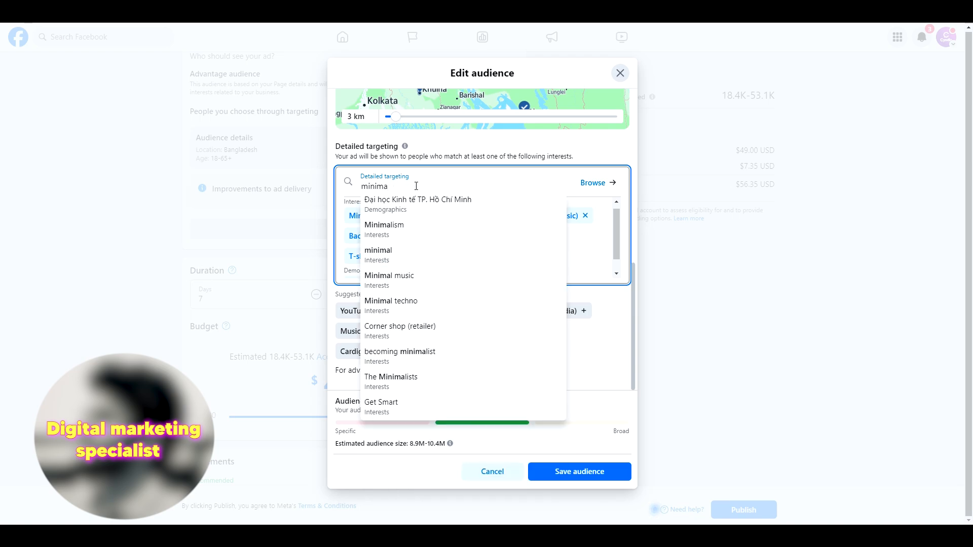
left_click(399, 286)
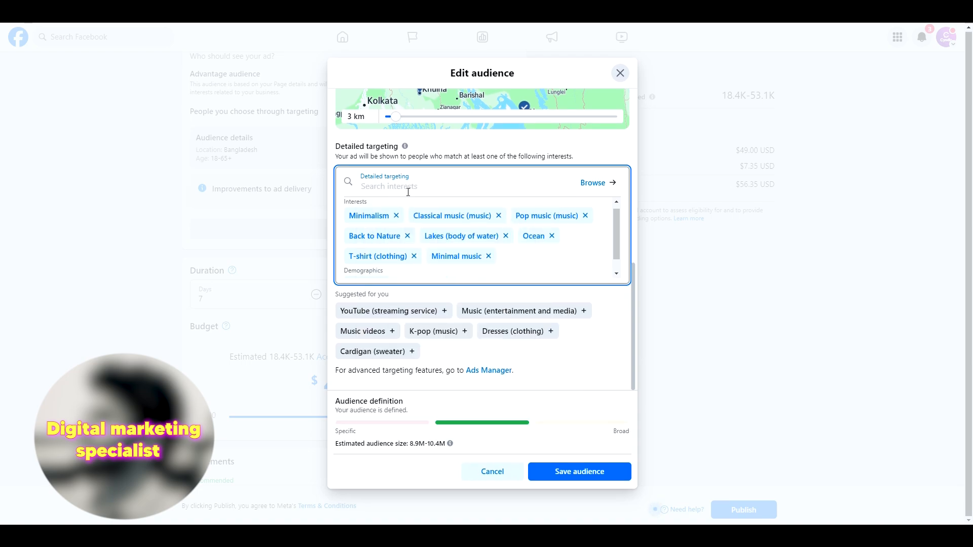
Add the interests Online shopping (retail) and Clothing (clothing) to the detailed targeting and look over the selected list
left_click(392, 189)
type("online")
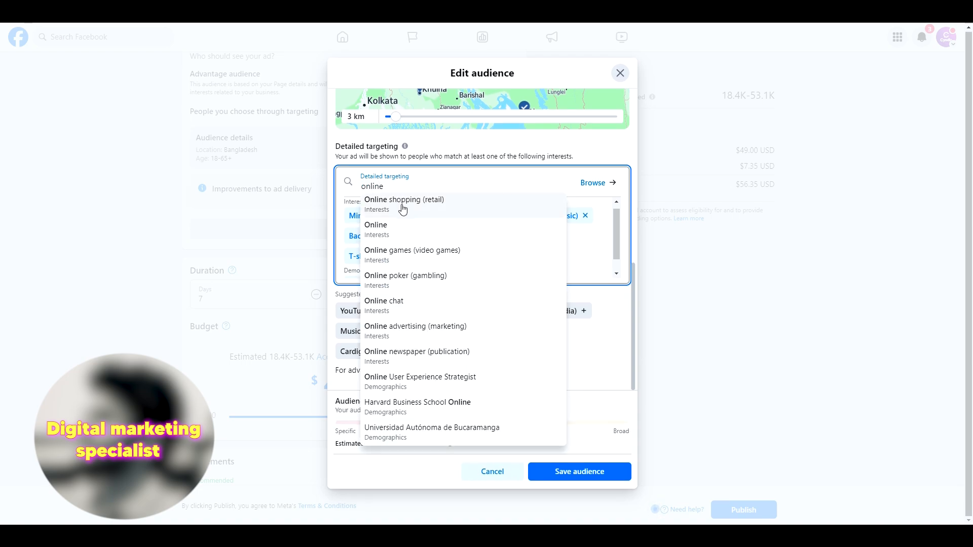
left_click(403, 204)
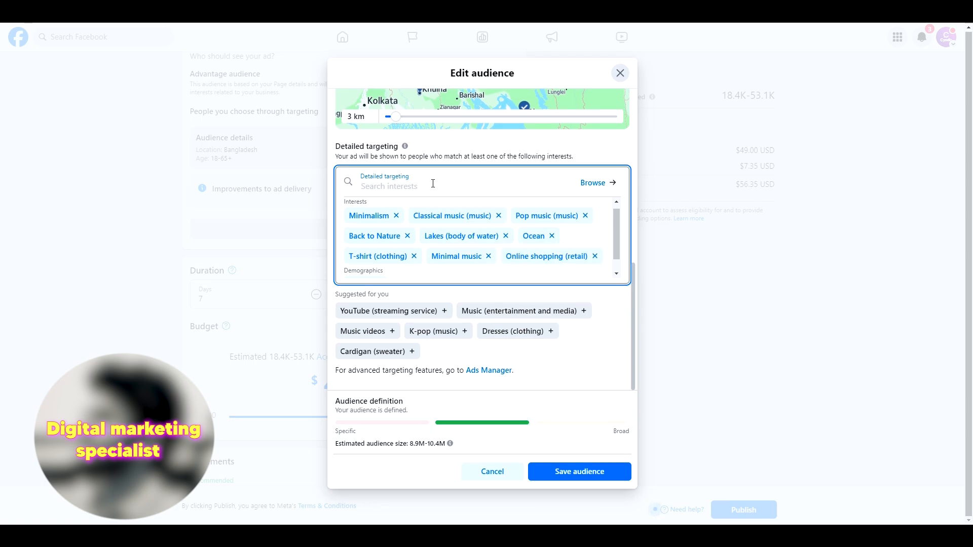
type("clothing")
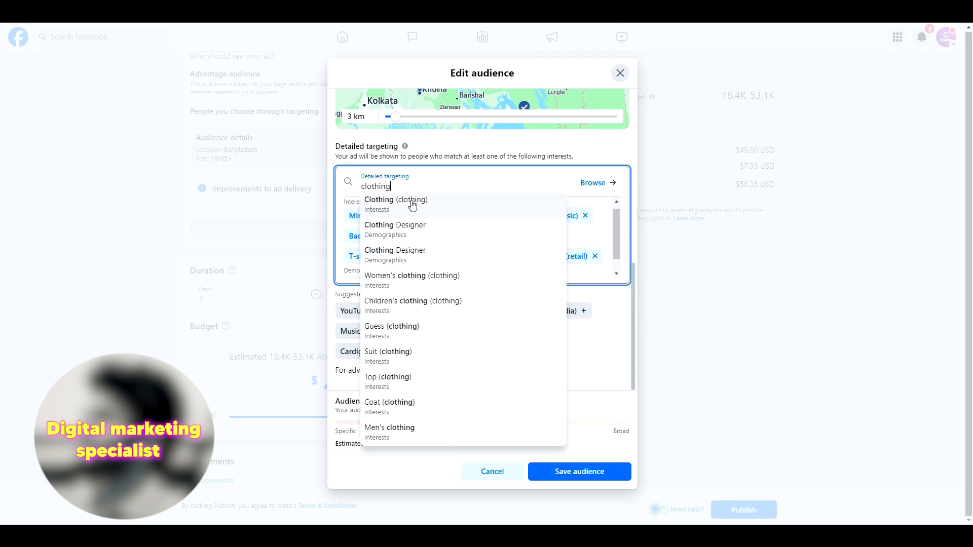
left_click(399, 212)
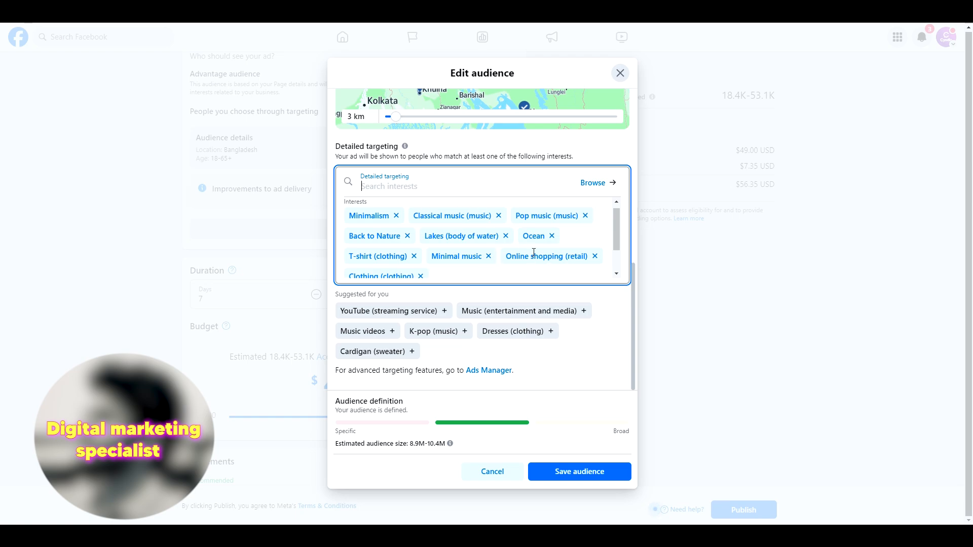
scroll(377, 263, "down", 2)
scroll(480, 243, "up", 3)
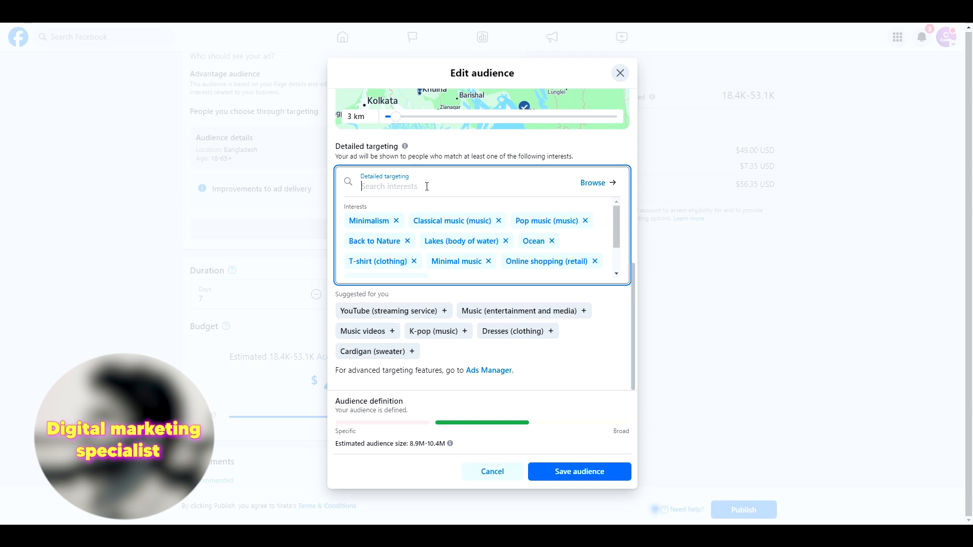
Add the interest Simple living to the detailed targeting, look over the selected list and save the audience
type("simple")
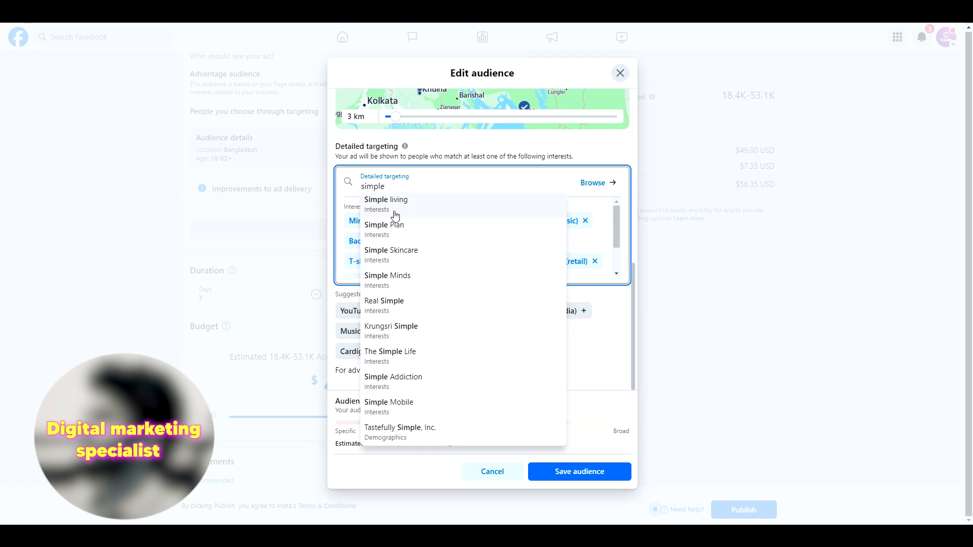
left_click(393, 209)
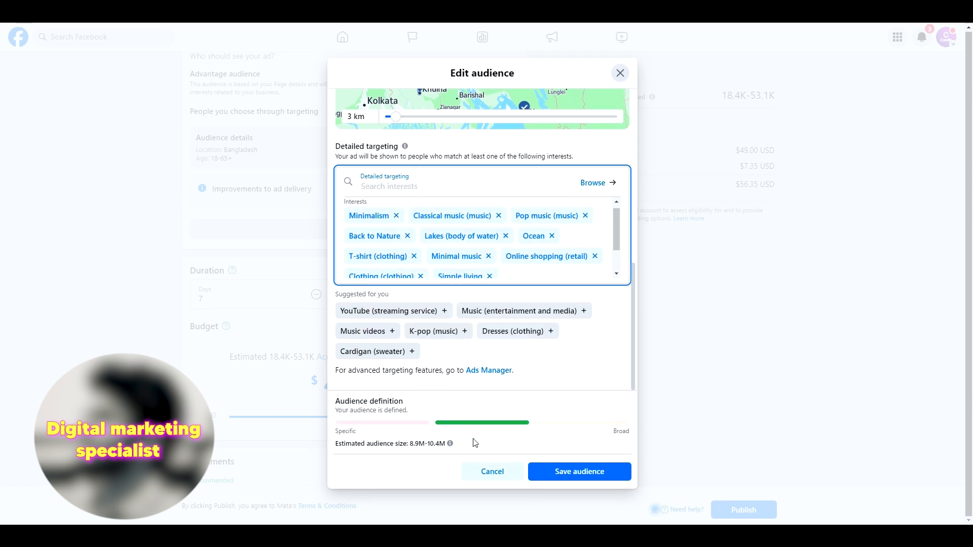
scroll(496, 252, "down", 2)
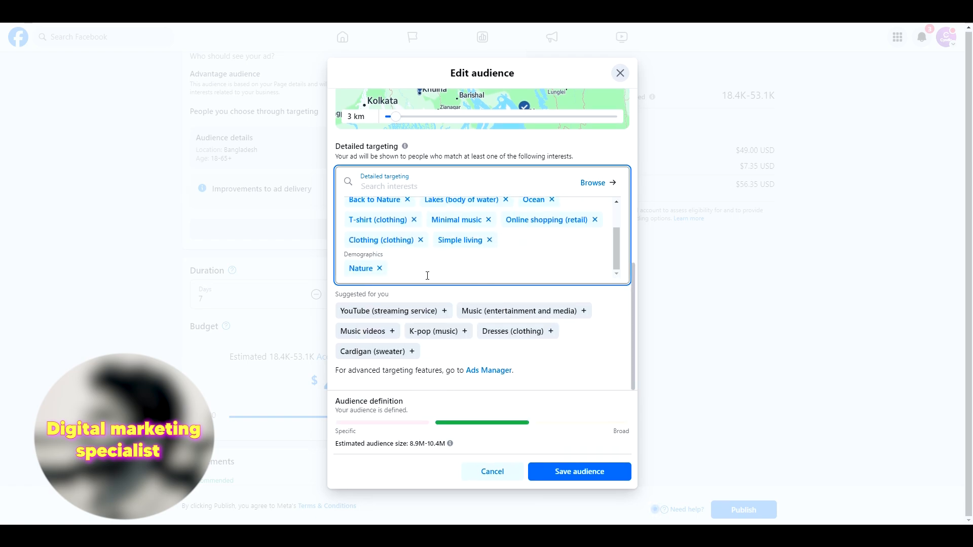
scroll(464, 234, "up", 2)
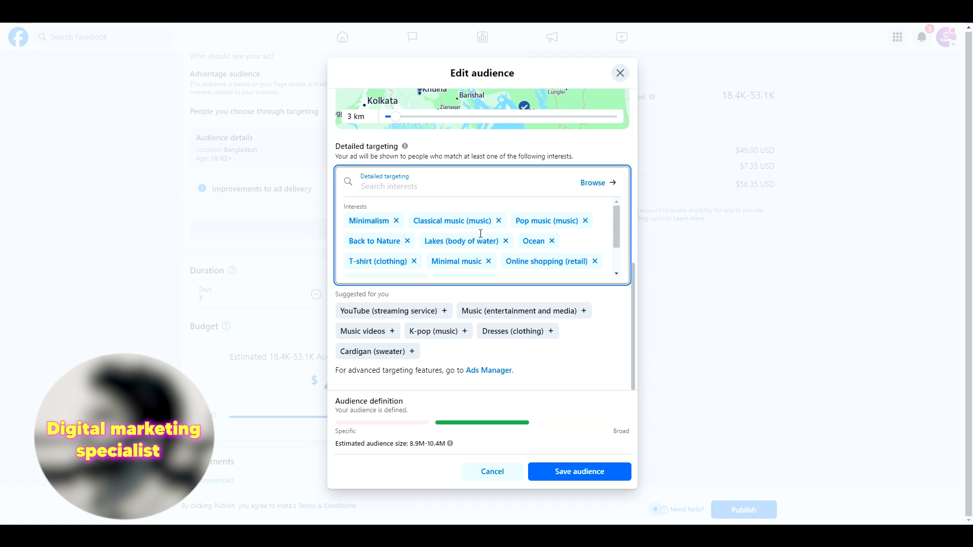
left_click(576, 473)
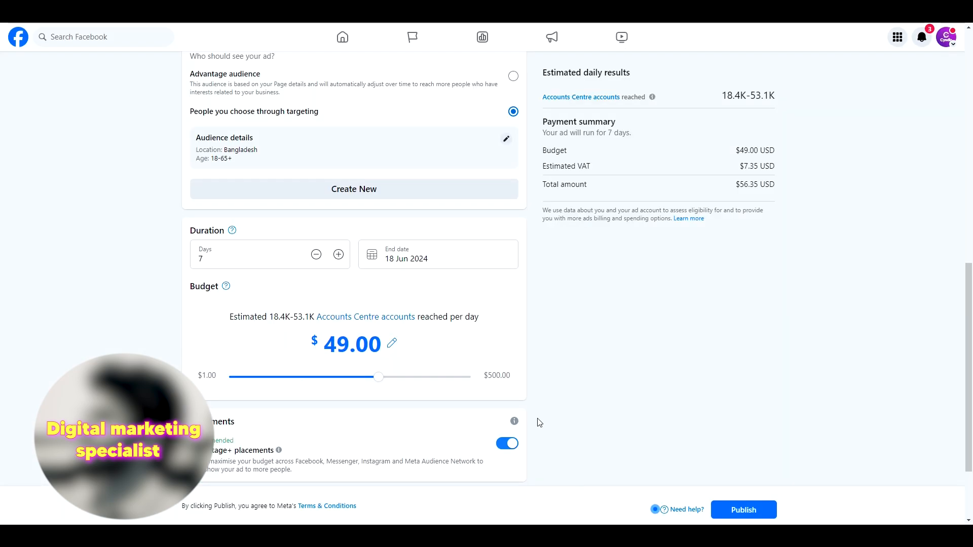
Reopen the audience details for editing, set the gender to All and save the audience
scroll(192, 228, "up", 2)
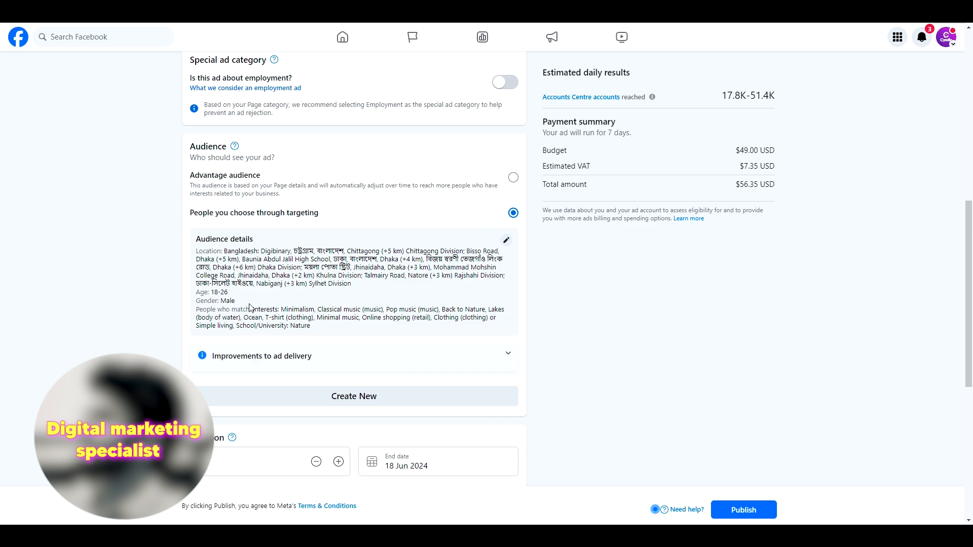
scroll(269, 259, "down", 1)
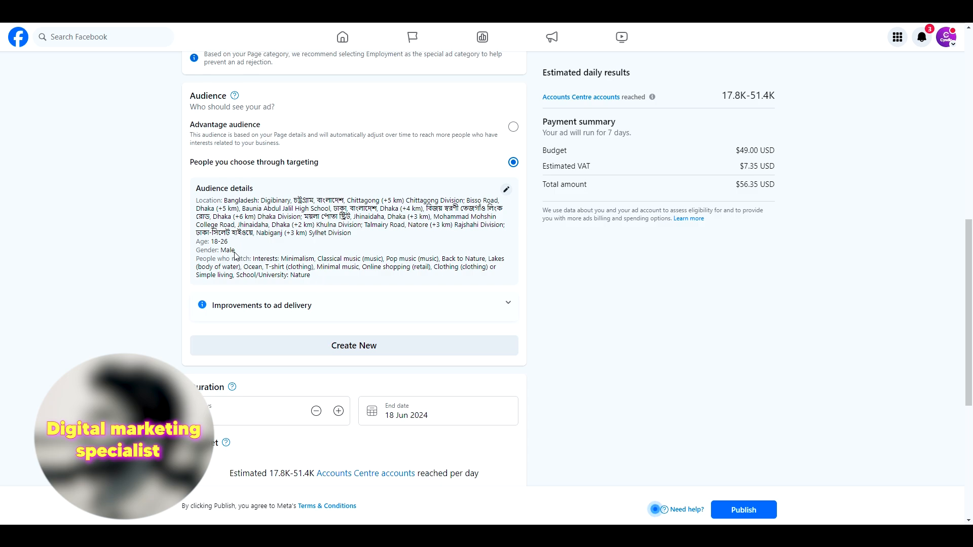
left_click(507, 190)
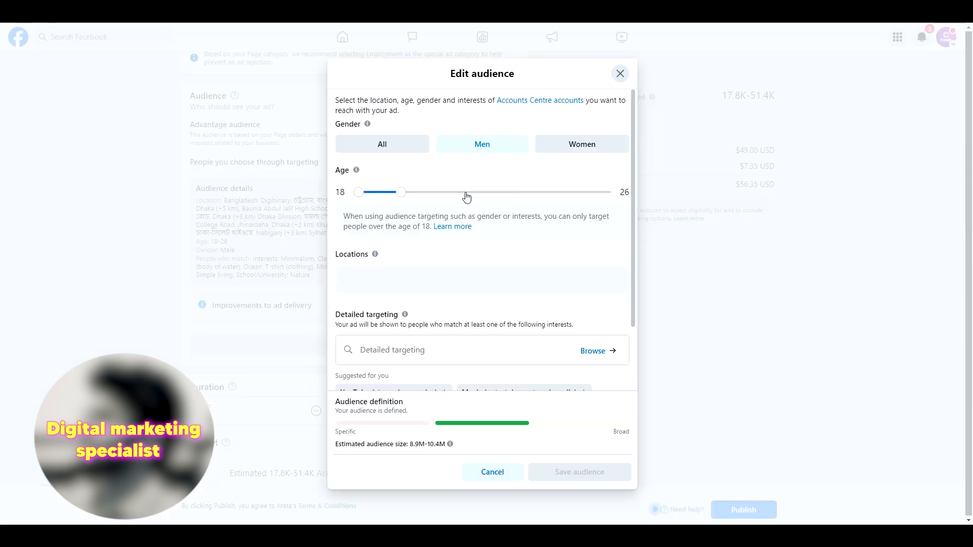
left_click(381, 147)
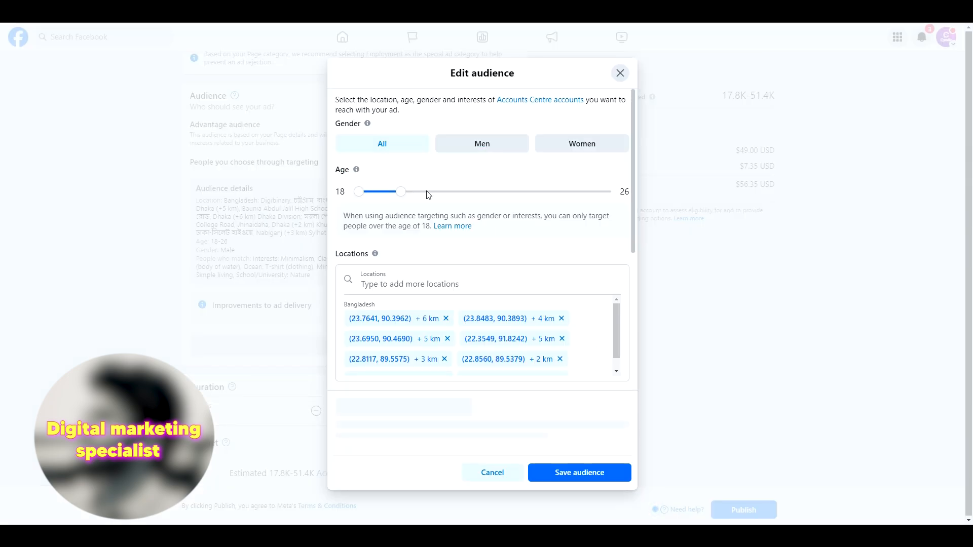
scroll(508, 293, "down", 3)
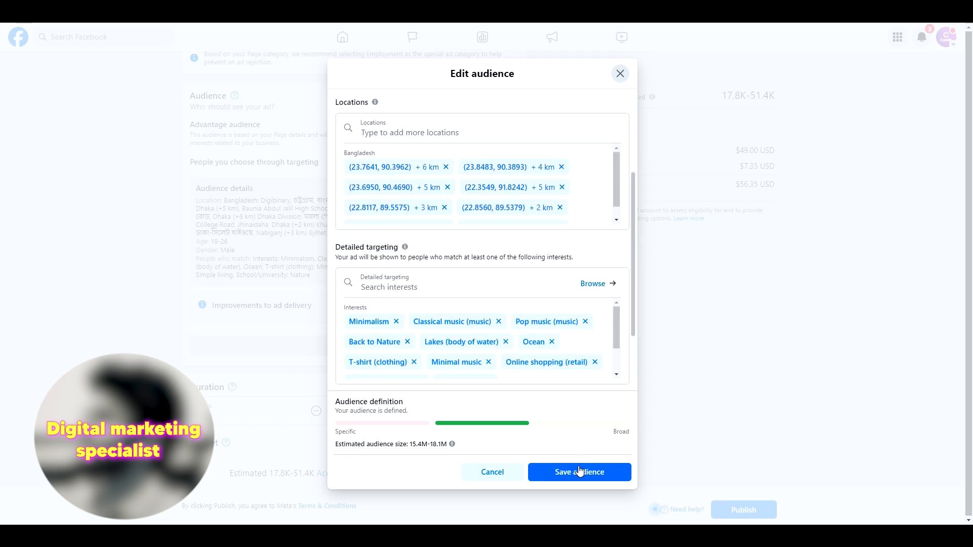
left_click(579, 471)
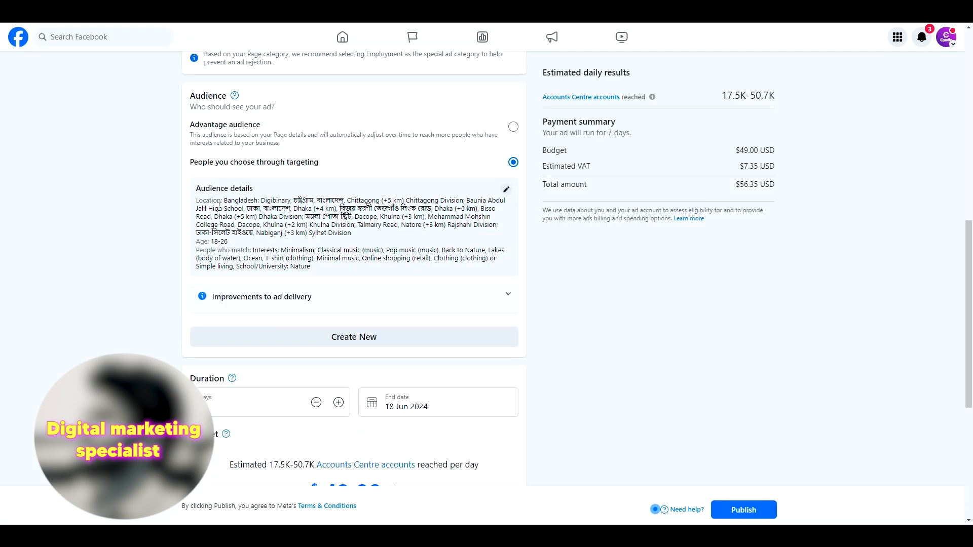
Set the ad duration to 3 days and the total budget to $3.00
scroll(314, 238, "down", 4)
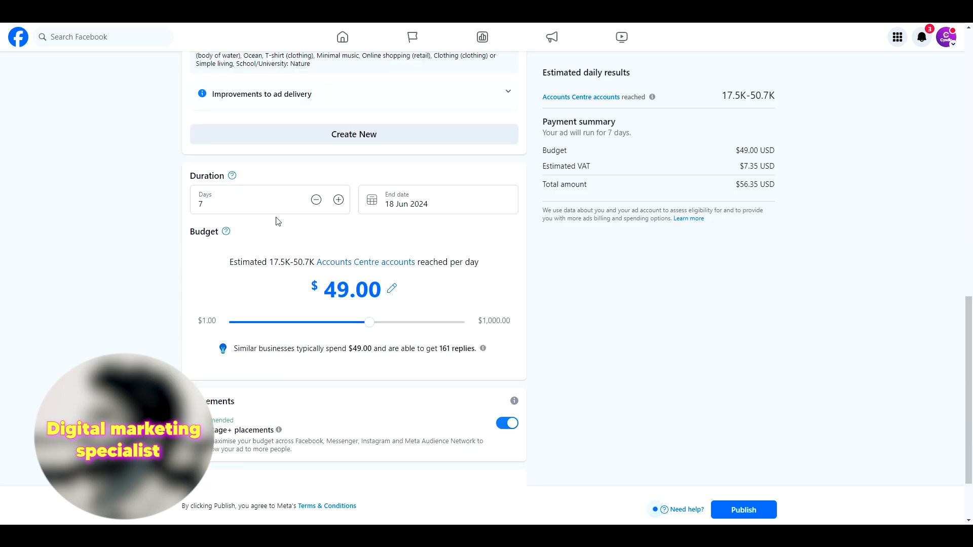
left_click(220, 207)
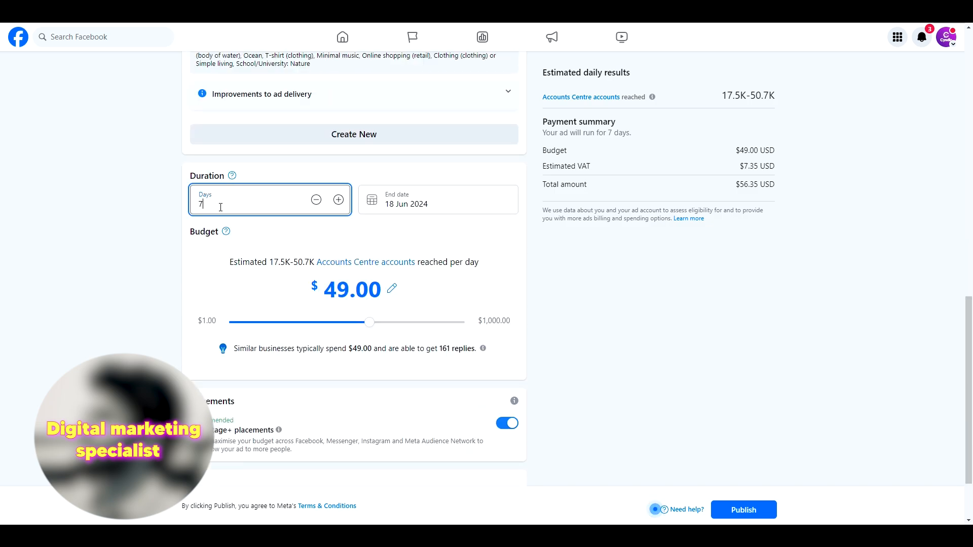
key("BackSpace")
type("3")
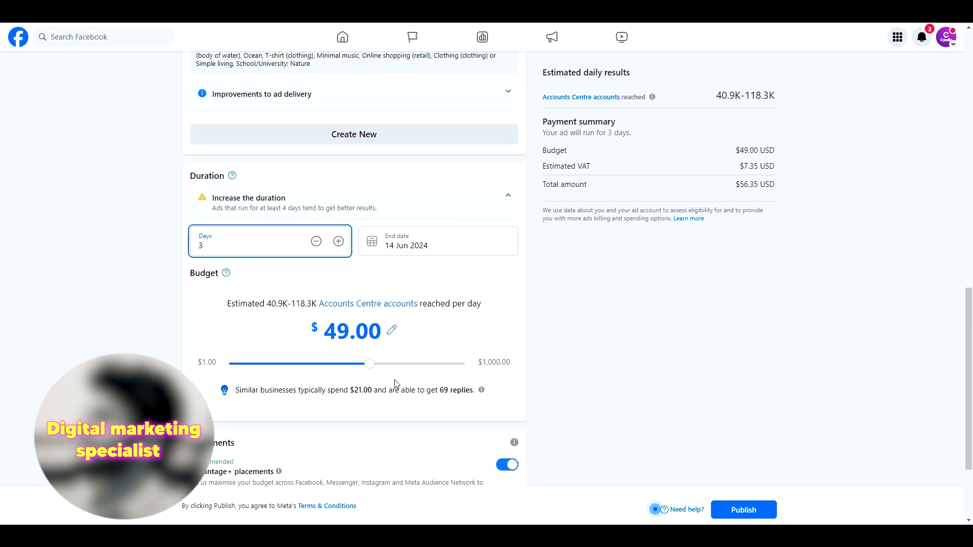
left_click_drag(369, 364, 252, 365)
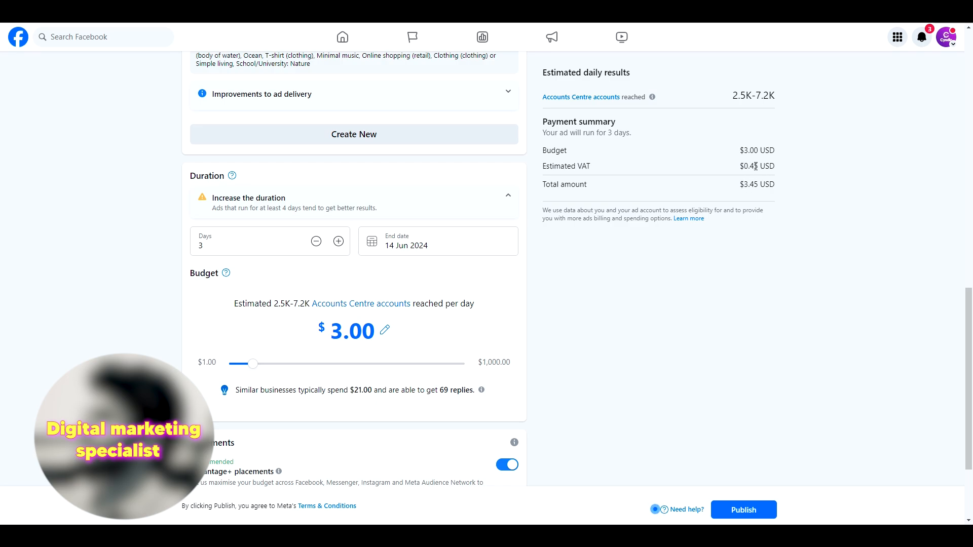
Examine the estimated VAT and the total amount in the payment summary
left_click_drag(759, 166, 745, 166)
left_click(779, 187)
left_click_drag(760, 185, 739, 185)
left_click(742, 189)
Review the boost settings from placements and payment up to the goal and ad preview, and back down to duration and budget
scroll(314, 245, "down", 2)
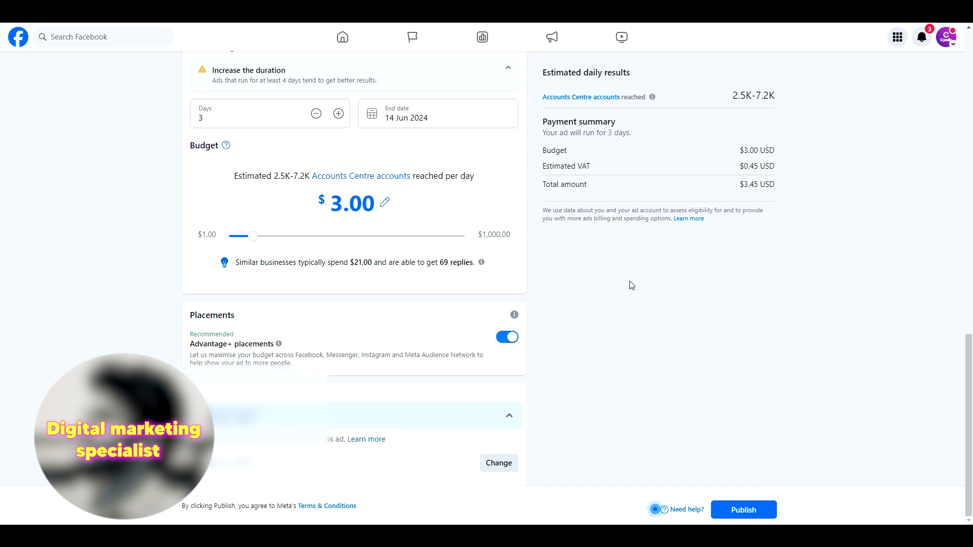
scroll(631, 285, "up", 12)
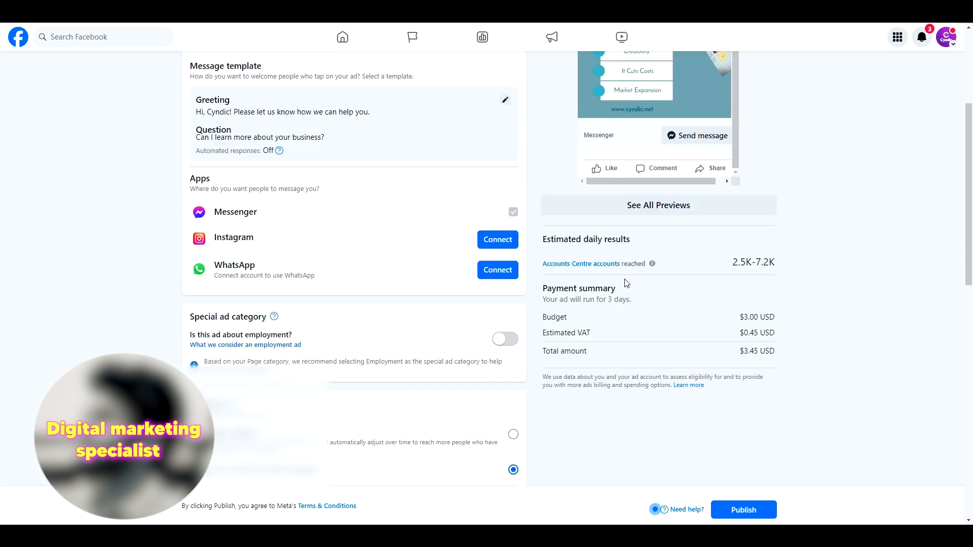
scroll(627, 284, "up", 4)
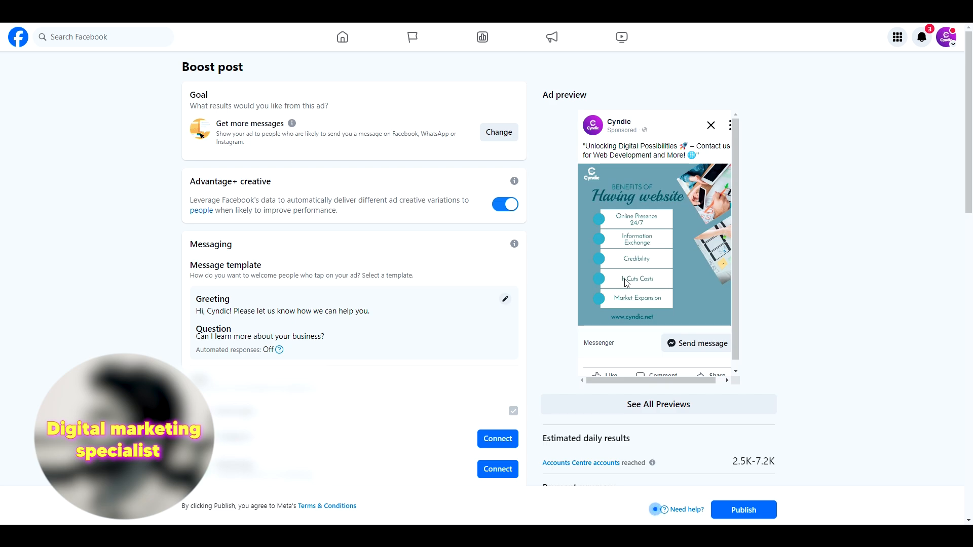
scroll(627, 283, "down", 2)
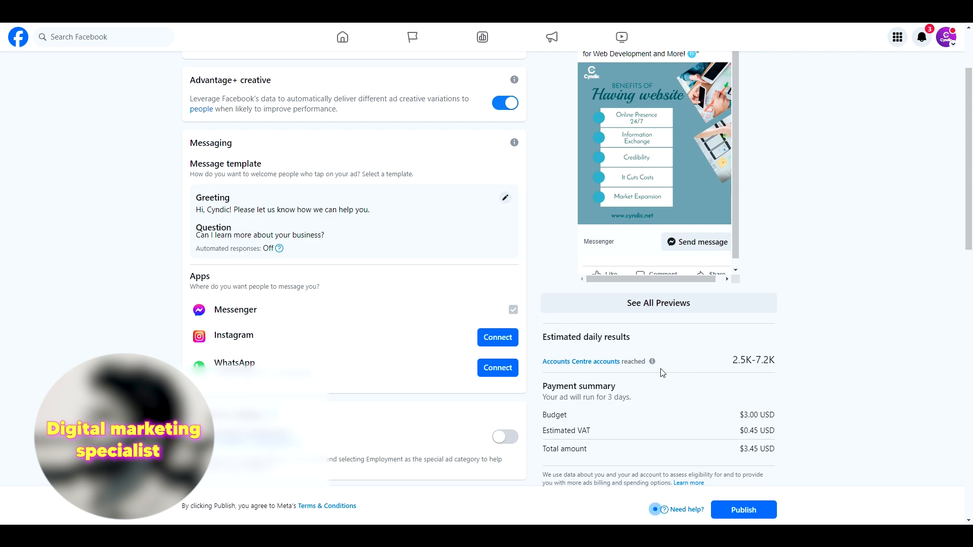
scroll(604, 362, "down", 4)
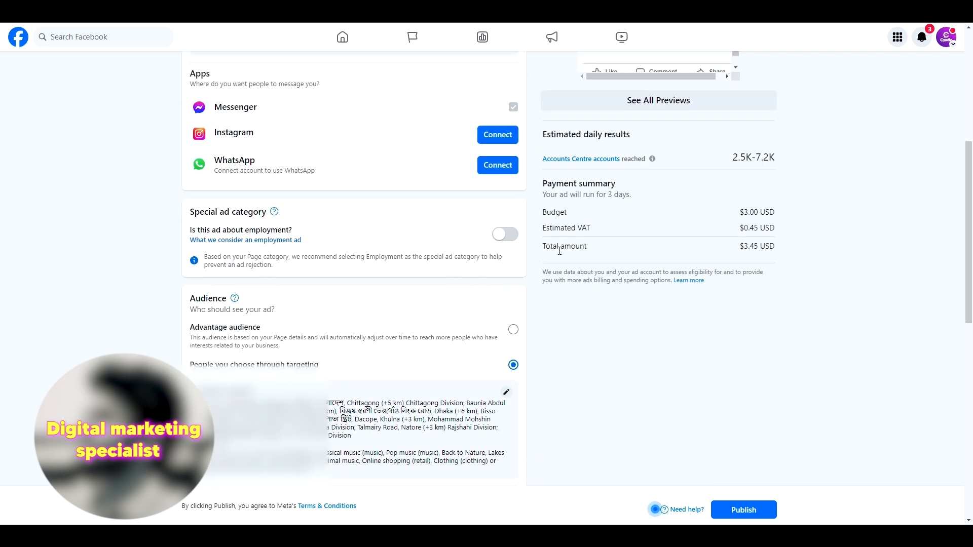
scroll(515, 319, "down", 5)
scroll(359, 351, "down", 2)
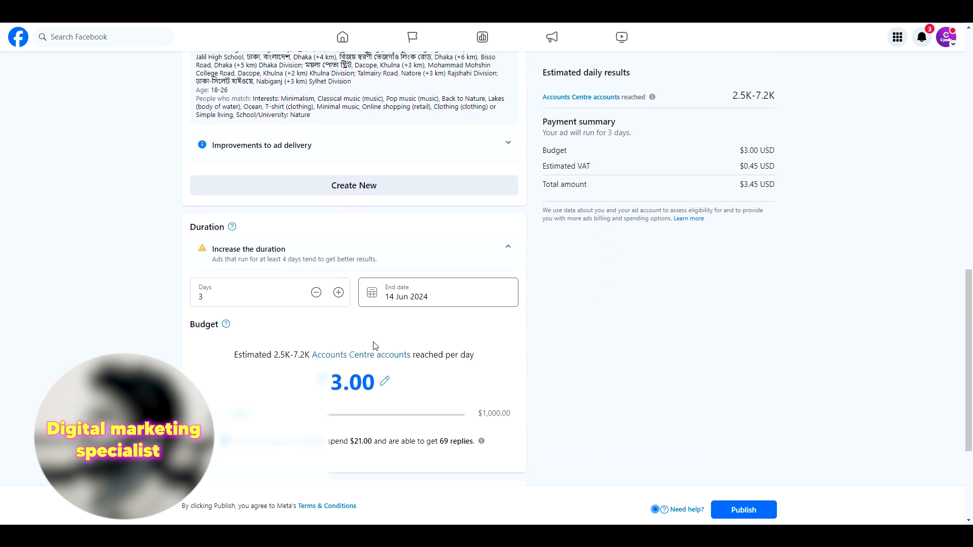
Compare the estimated daily accounts reached with the audience details, duration, budget and payment summary
scroll(636, 228, "up", 6)
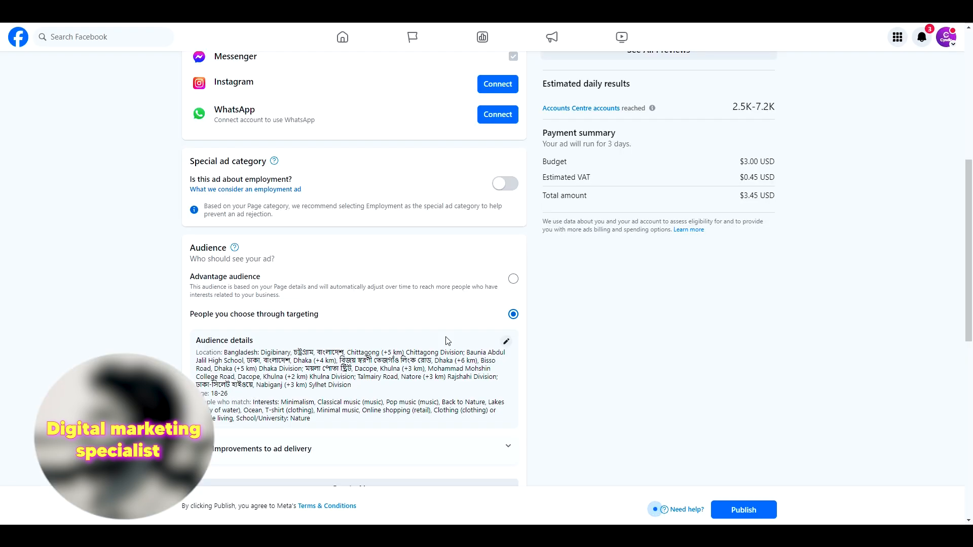
left_click_drag(756, 107, 776, 108)
left_click(754, 116)
scroll(439, 239, "down", 5)
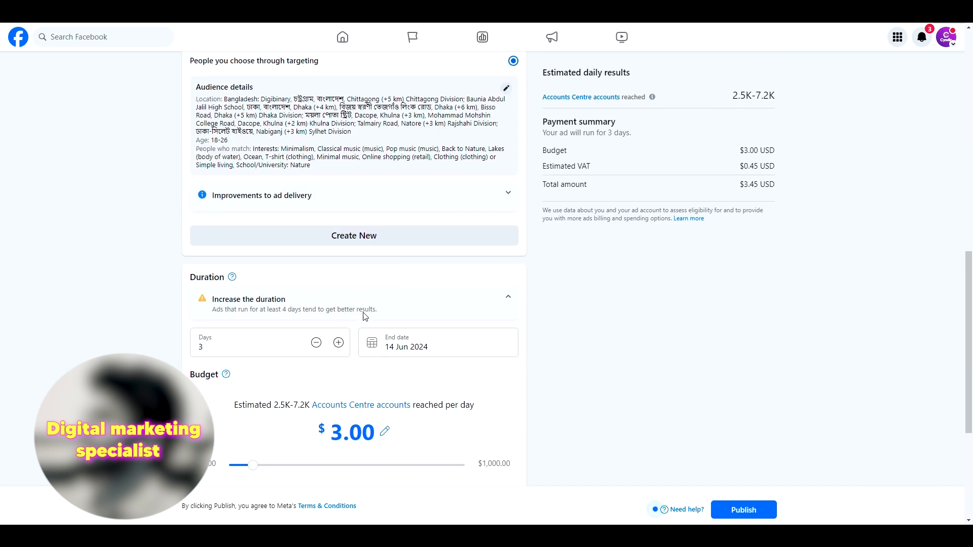
scroll(365, 317, "up", 6)
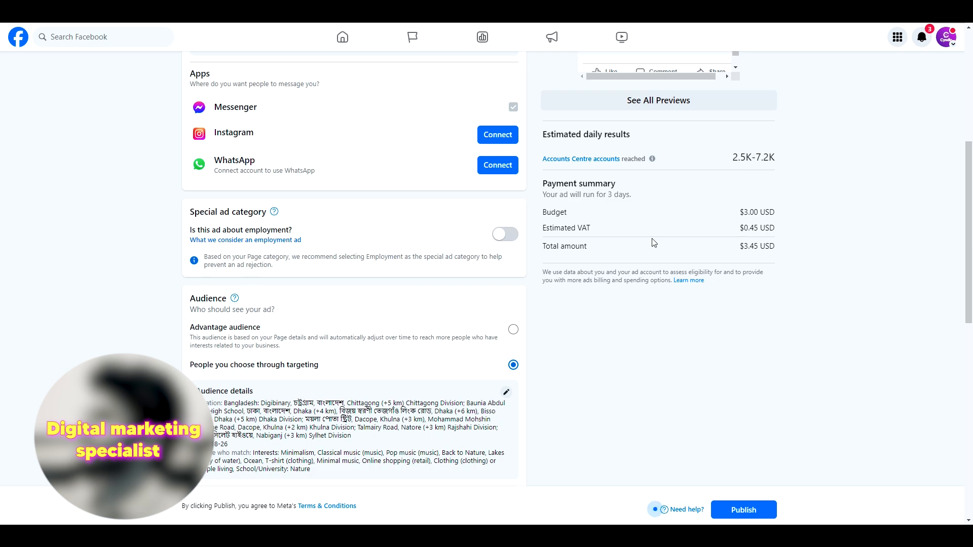
scroll(395, 323, "down", 2)
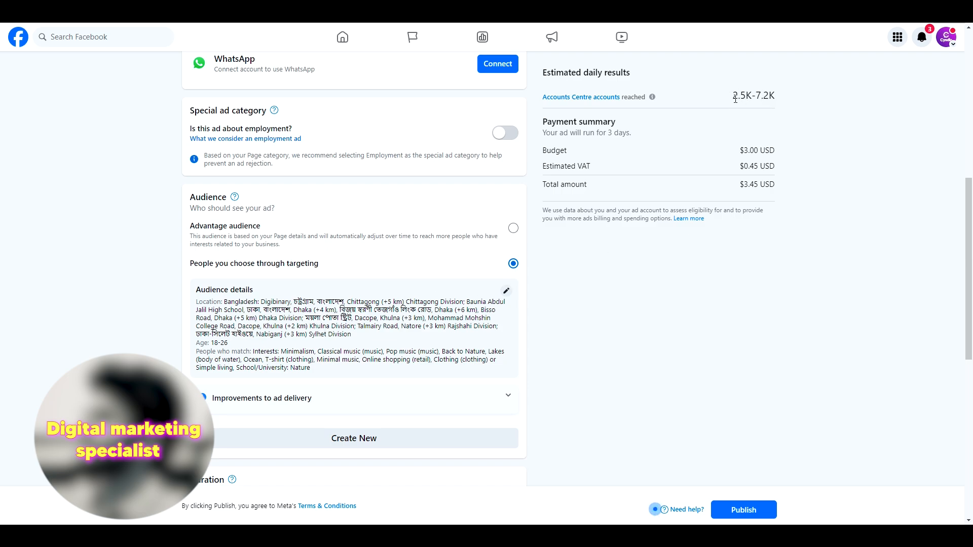
left_click_drag(734, 96, 753, 93)
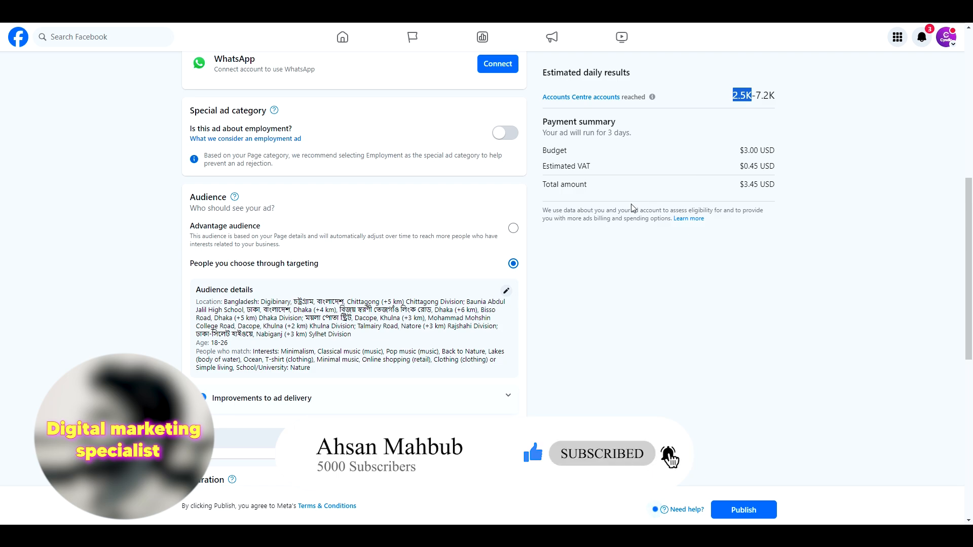
scroll(633, 208, "down", 4)
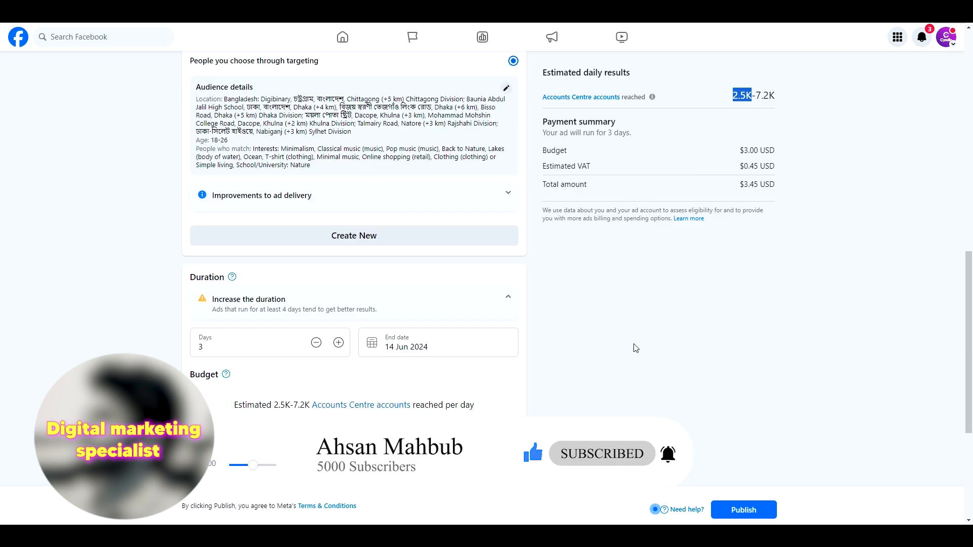
scroll(704, 349, "down", 2)
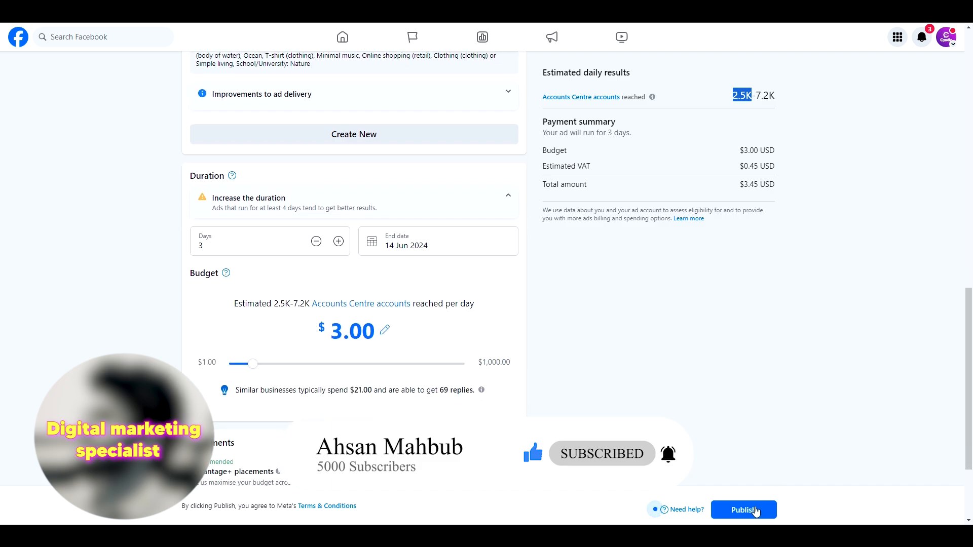